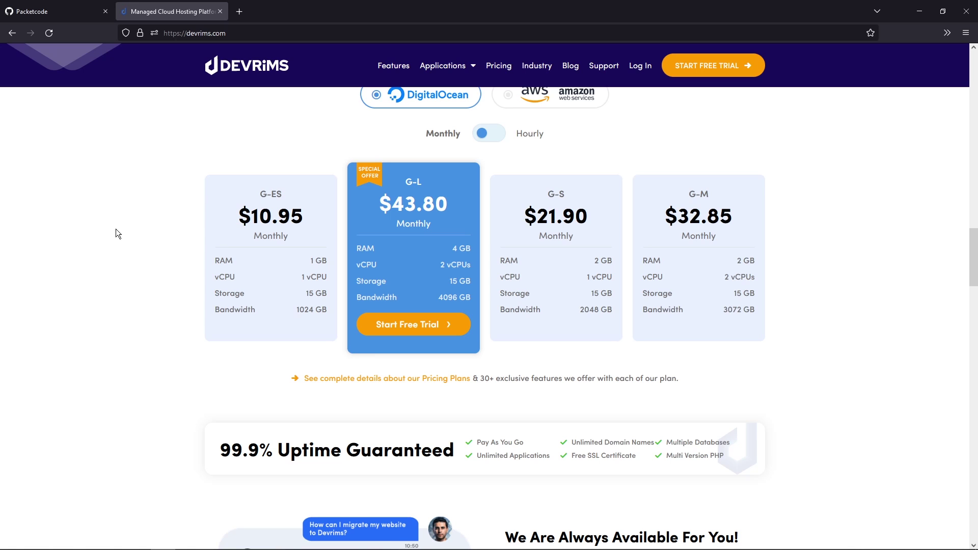
pyautogui.scroll(-10, 116, 231)
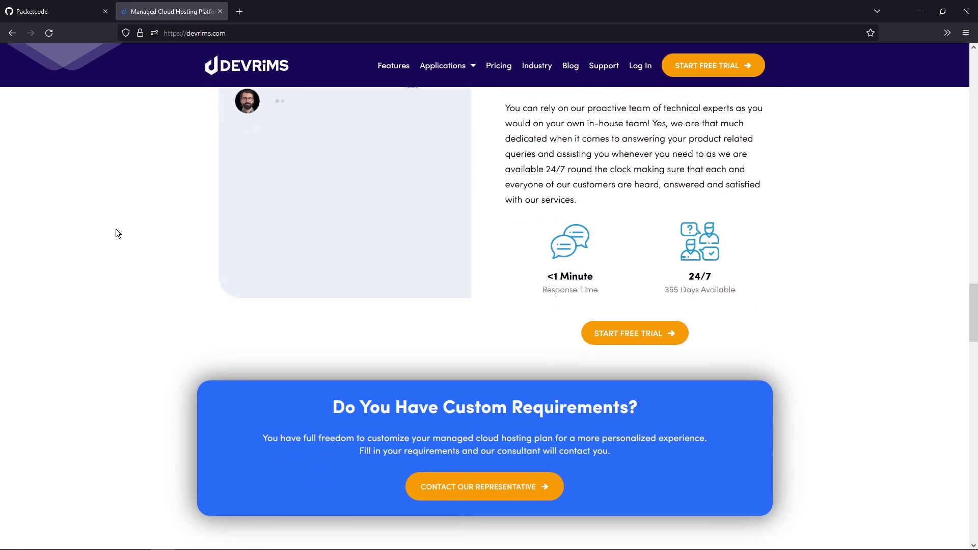
pyautogui.scroll(-7, 116, 229)
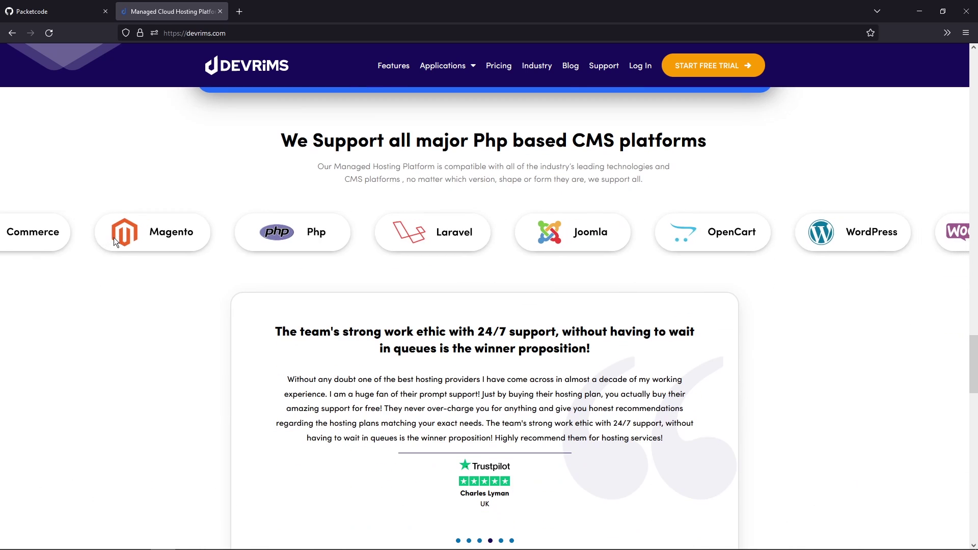
pyautogui.scroll(-12, 114, 237)
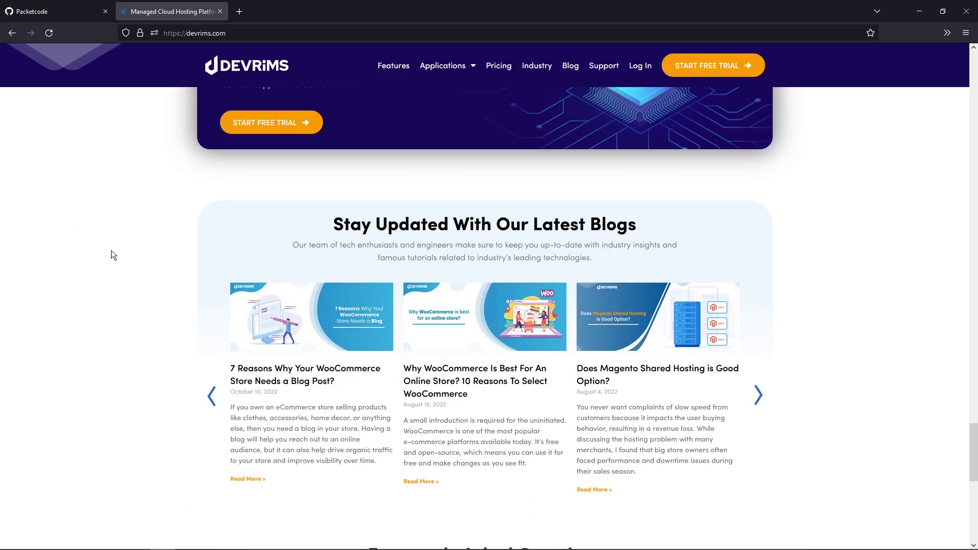
pyautogui.scroll(-10, 113, 255)
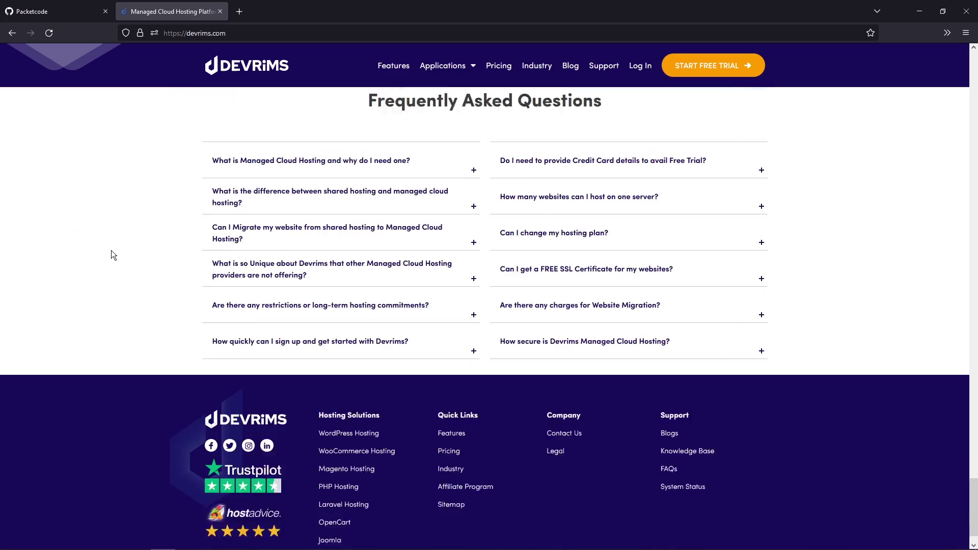
pyautogui.scroll(20, 113, 255)
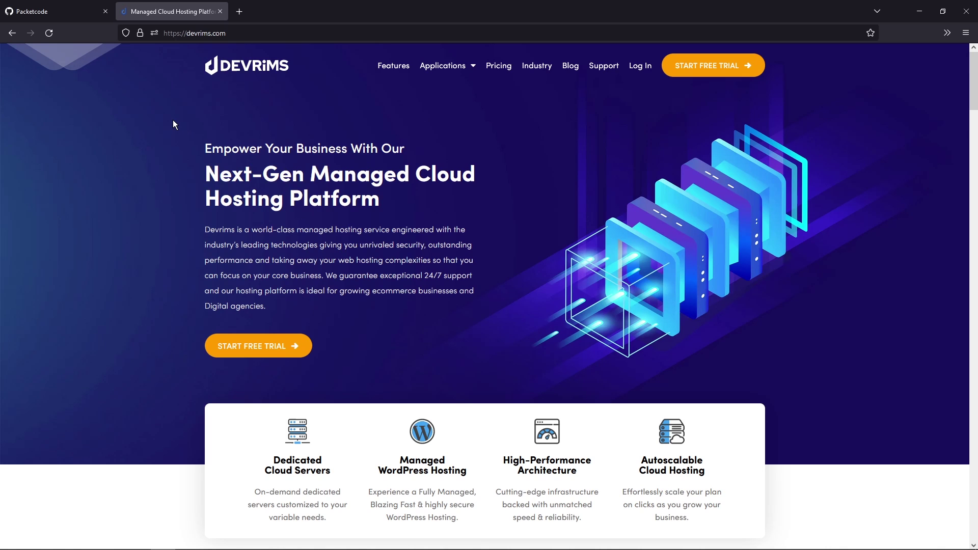
# Step: Log in to Devrims, glance at Applications and Account, then return to Servers
pyautogui.click(634, 74)
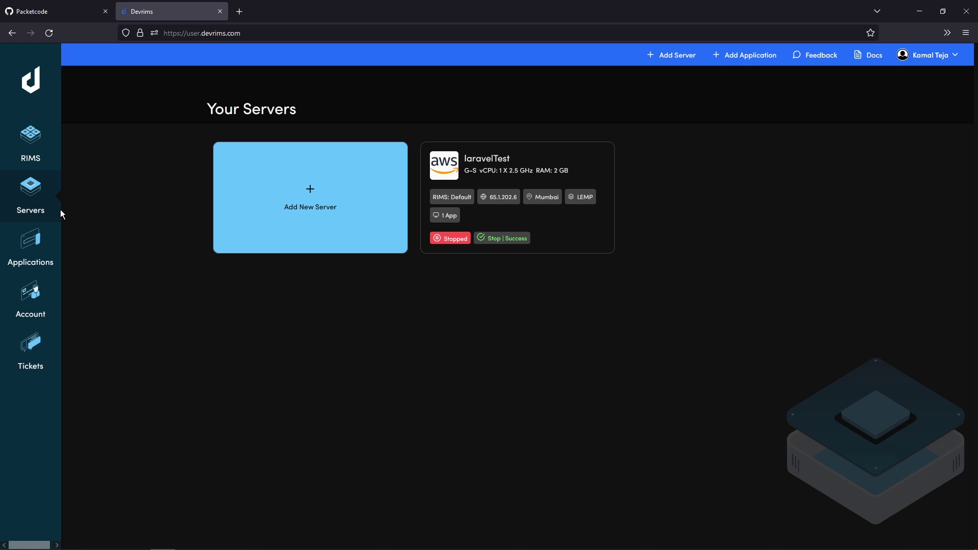
pyautogui.click(31, 246)
pyautogui.click(28, 296)
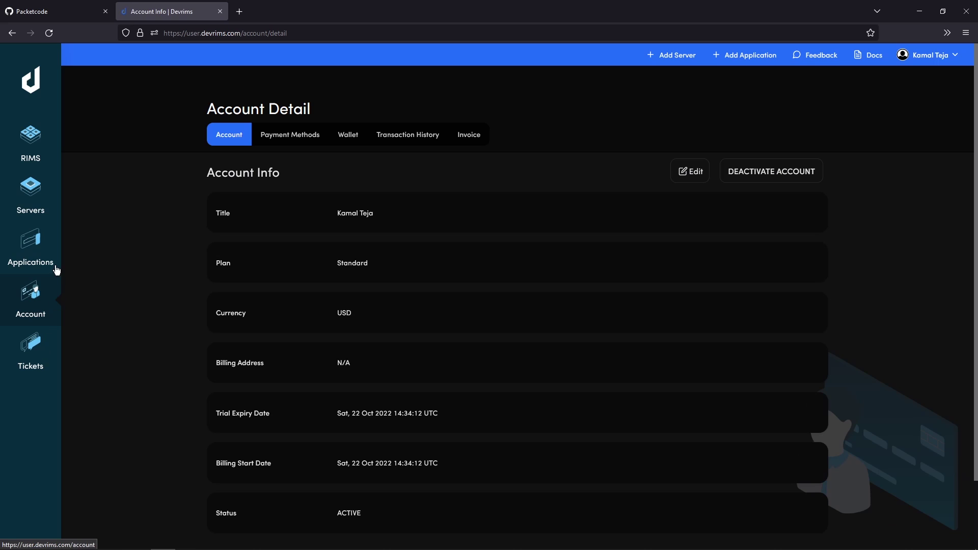
pyautogui.click(40, 207)
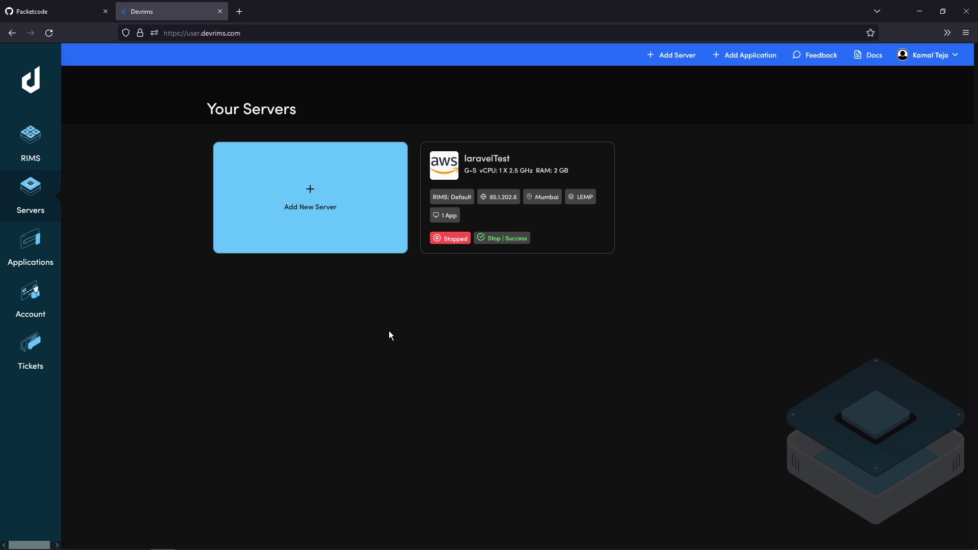
# Step: Begin a new server with Php Laravel version 8.3 and review the LEMP stack
pyautogui.click(308, 228)
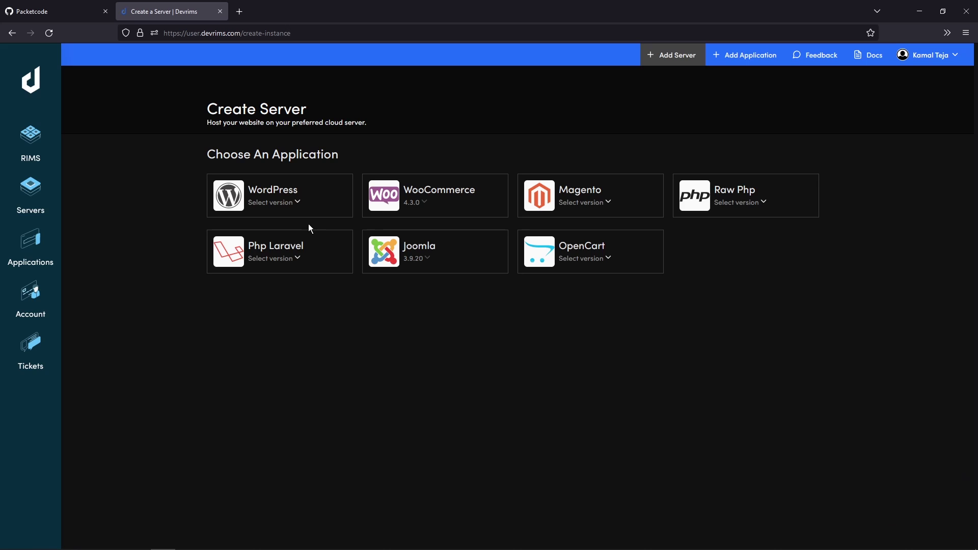
pyautogui.click(295, 258)
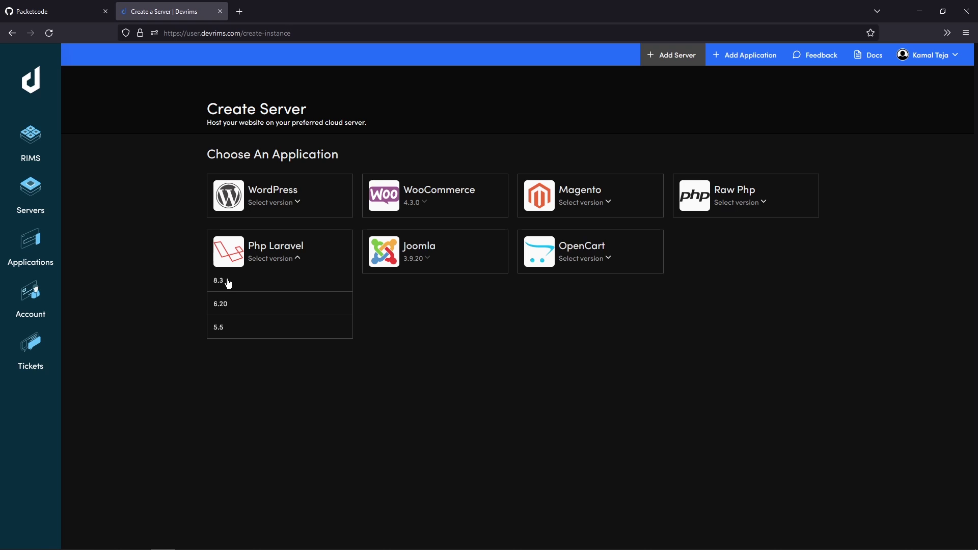
pyautogui.click(228, 284)
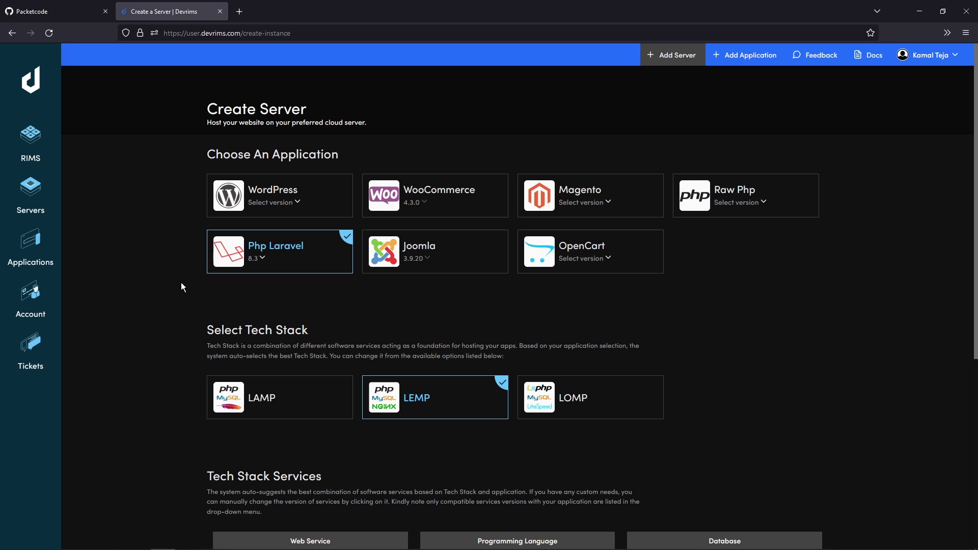
pyautogui.scroll(-4, 160, 224)
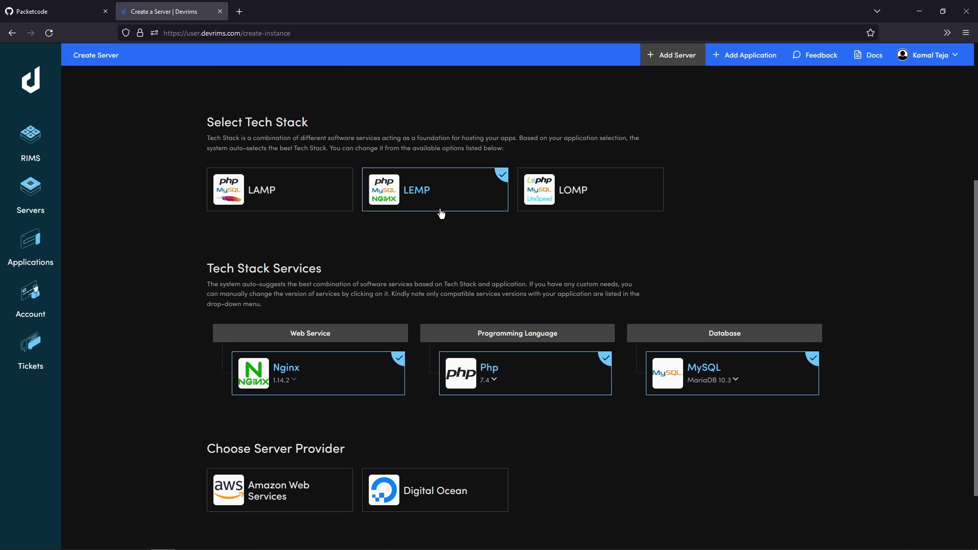
pyautogui.scroll(-2, 401, 216)
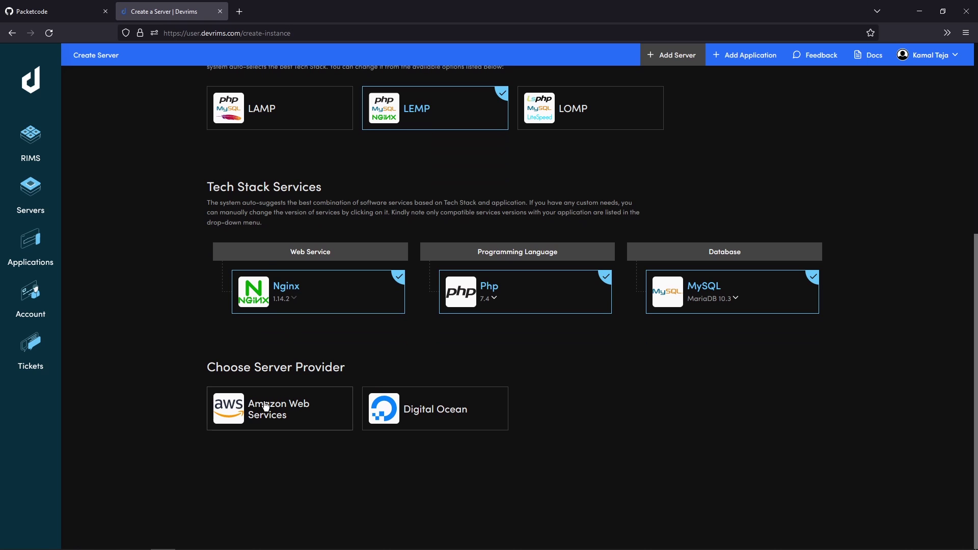
# Step: Choose Amazon Web Services as provider after comparing Digital Ocean's regions
pyautogui.click(225, 397)
pyautogui.scroll(-3, 184, 327)
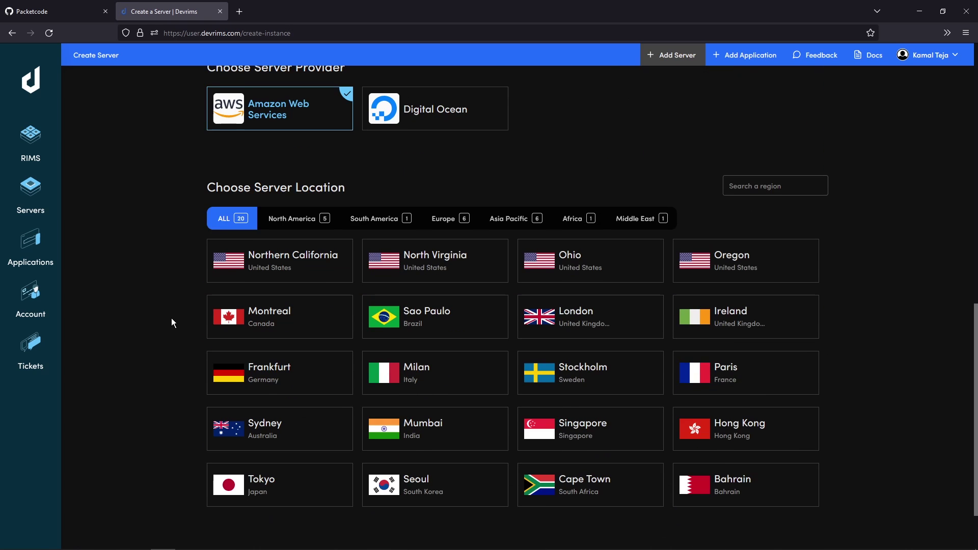
pyautogui.click(412, 124)
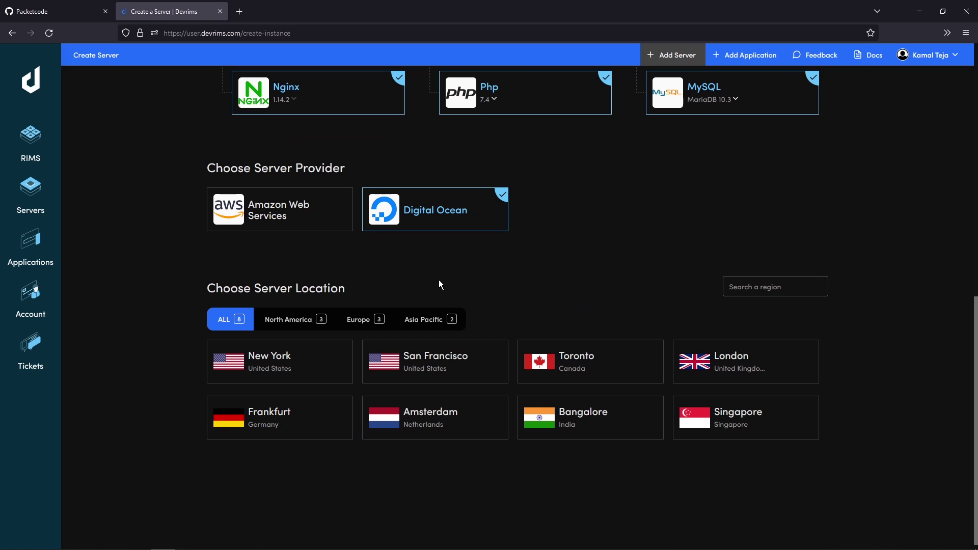
pyautogui.click(324, 218)
# Step: Place the server in the Mumbai region
pyautogui.scroll(-3, 220, 281)
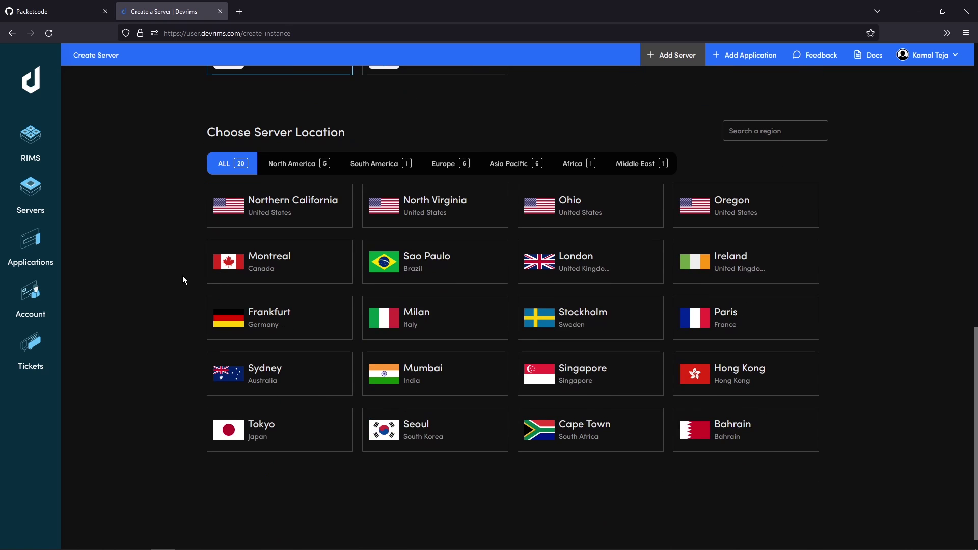
pyautogui.scroll(1, 183, 276)
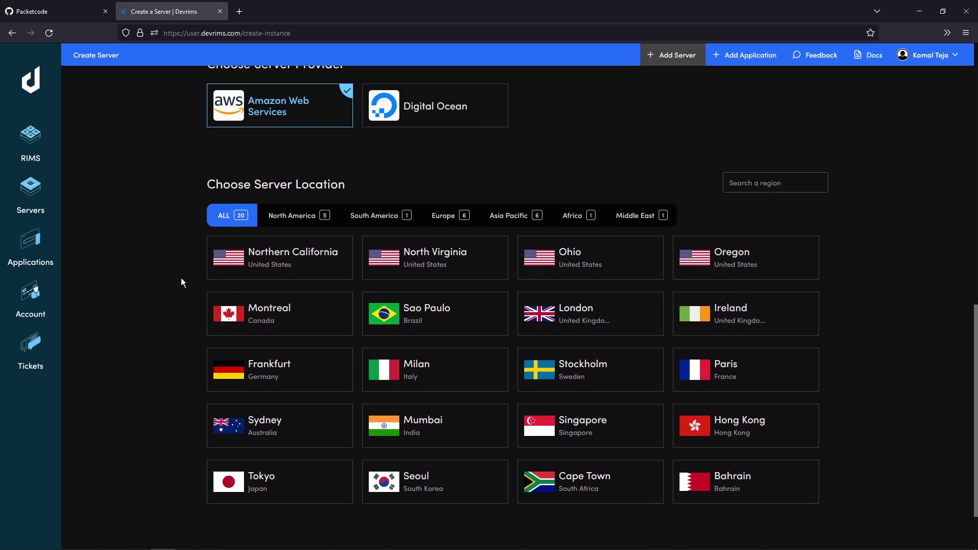
pyautogui.scroll(-2, 181, 278)
pyautogui.click(390, 349)
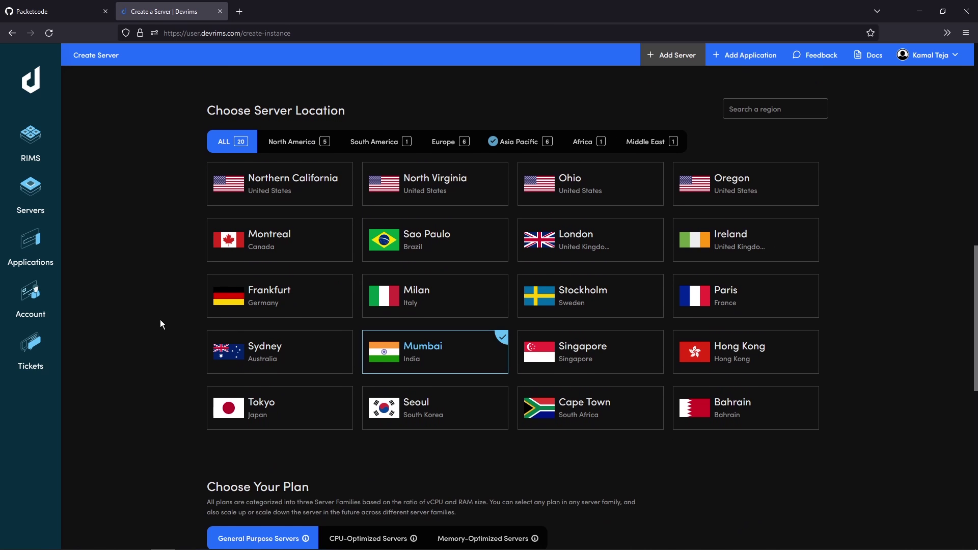
pyautogui.scroll(-3, 160, 320)
pyautogui.scroll(-3, 132, 309)
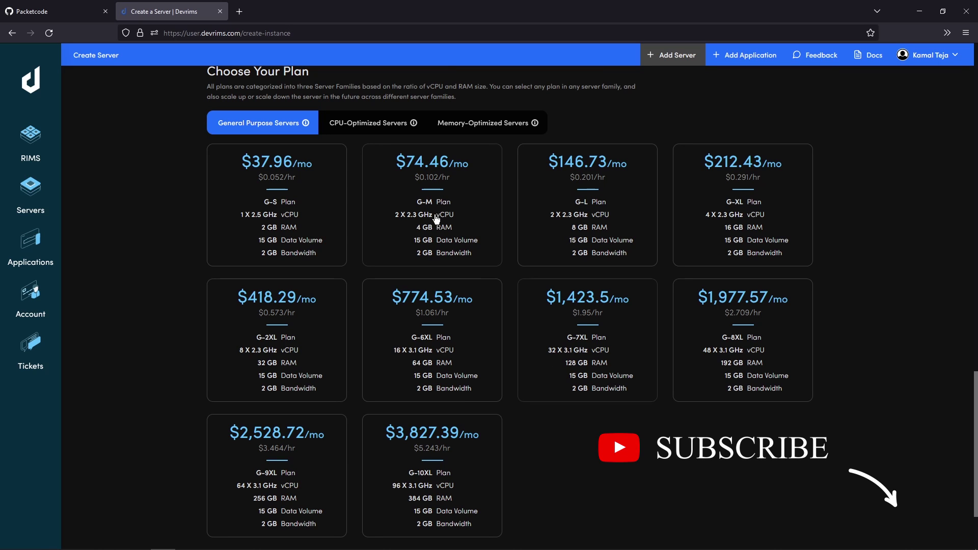
# Step: Compare plan types, select General Purpose G-S at $37.96/mo, and continue to configuration
pyautogui.click(378, 123)
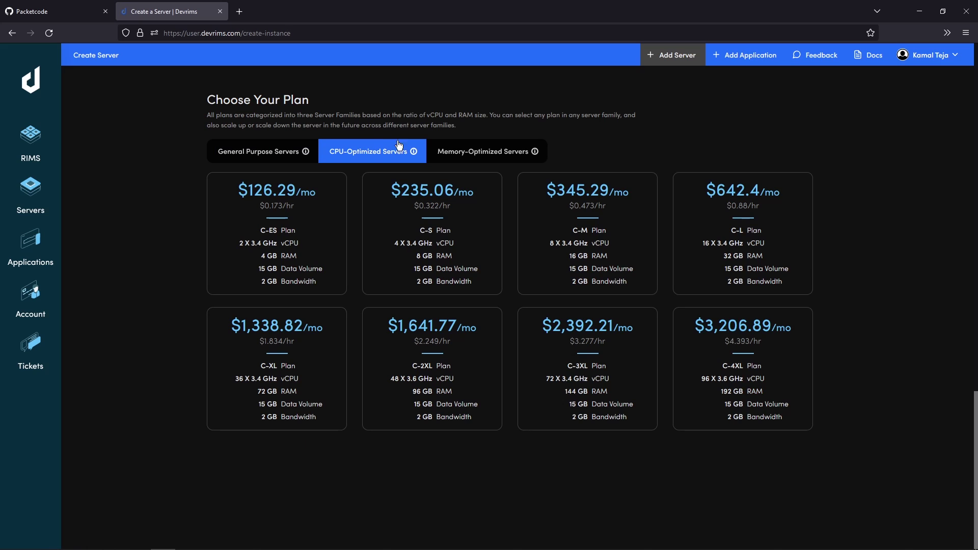
pyautogui.click(484, 150)
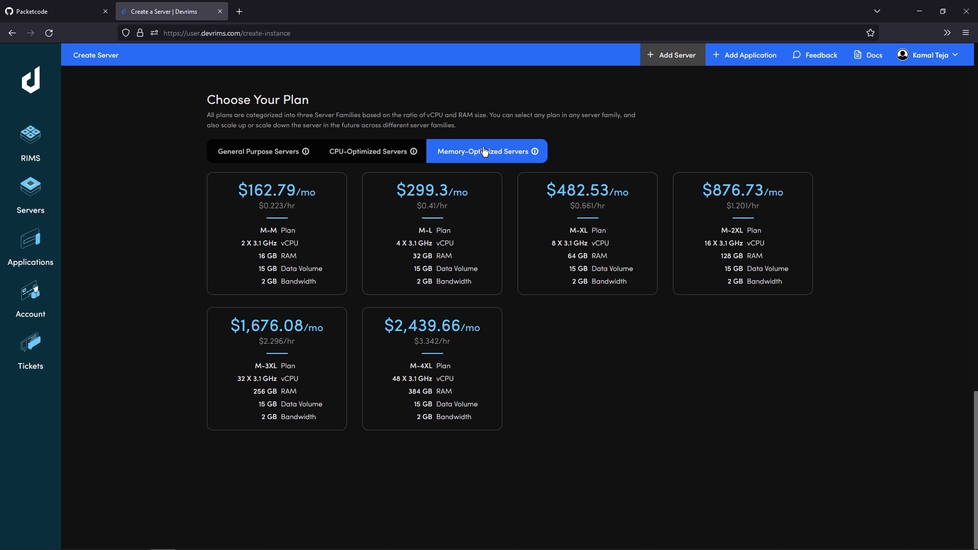
pyautogui.click(291, 152)
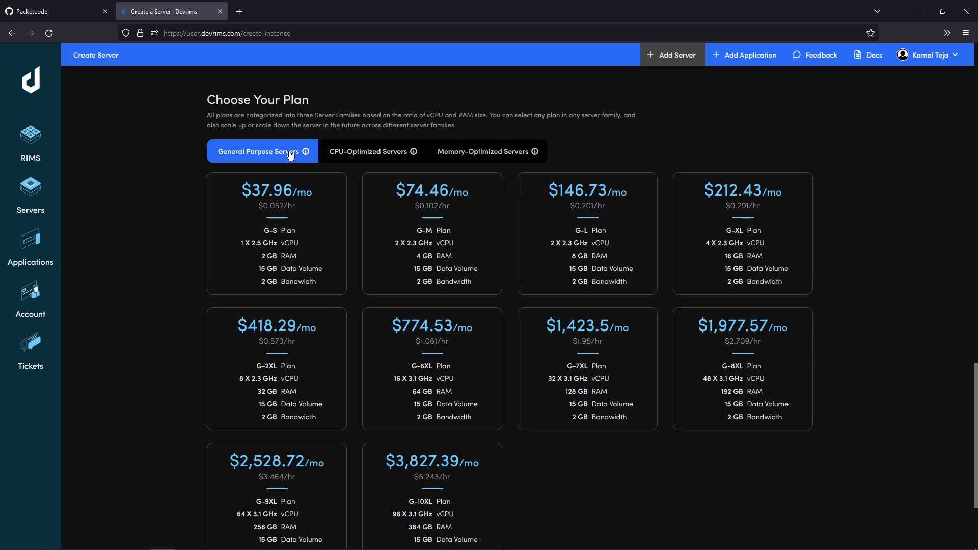
pyautogui.click(266, 227)
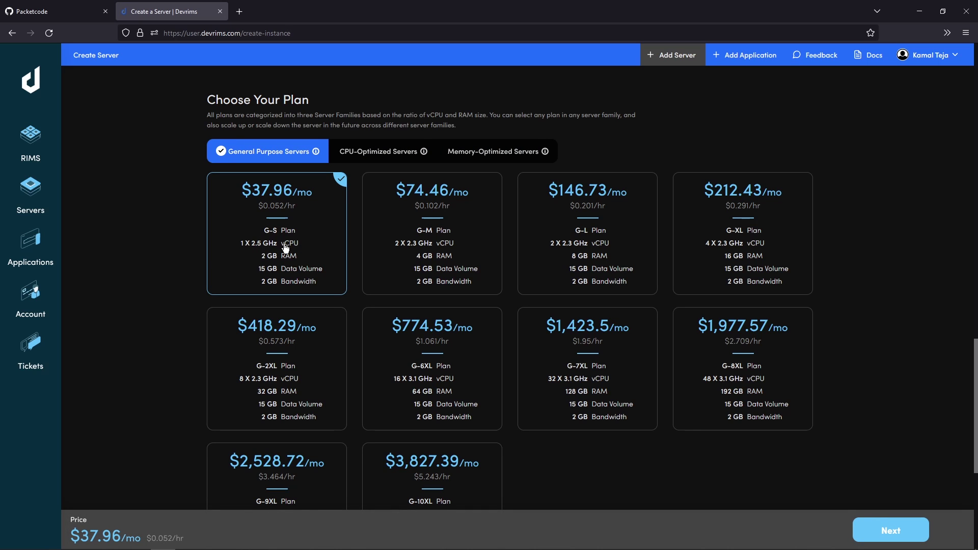
pyautogui.scroll(-5, 167, 276)
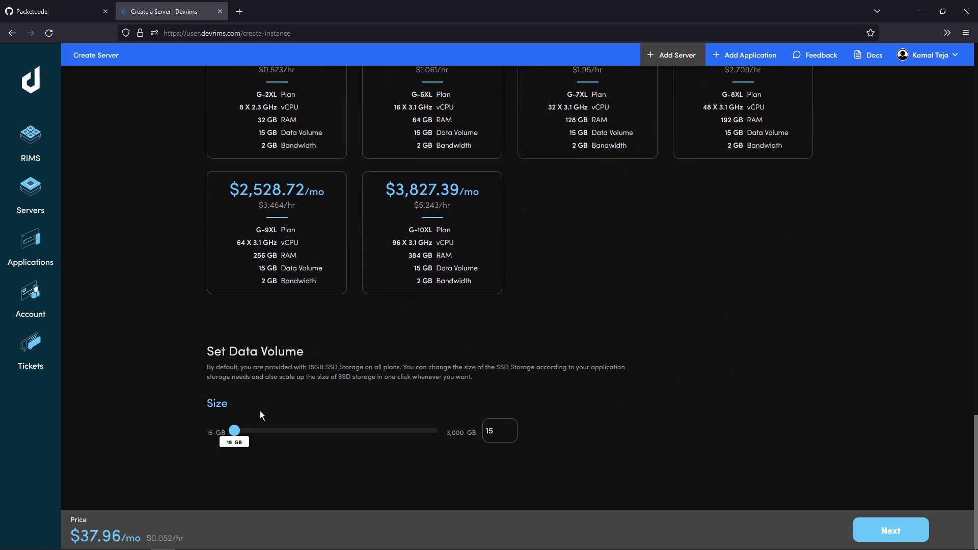
pyautogui.moveTo(234, 432); pyautogui.dragTo(208, 432)
pyautogui.click(863, 530)
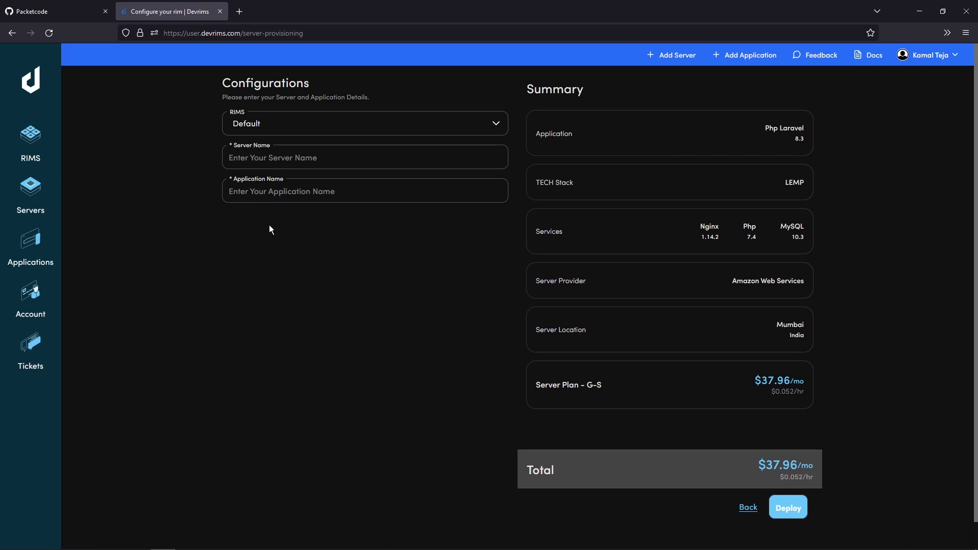
# Step: Enter server name laravelTut and application name laravelTutCms
pyautogui.click(293, 158)
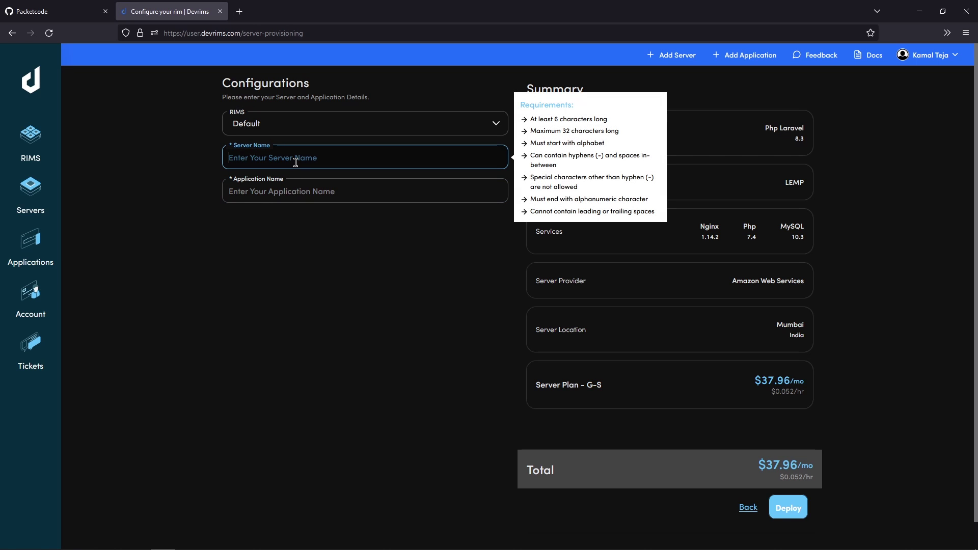
pyautogui.write('laravelTut')
pyautogui.click(288, 188)
pyautogui.write('l')
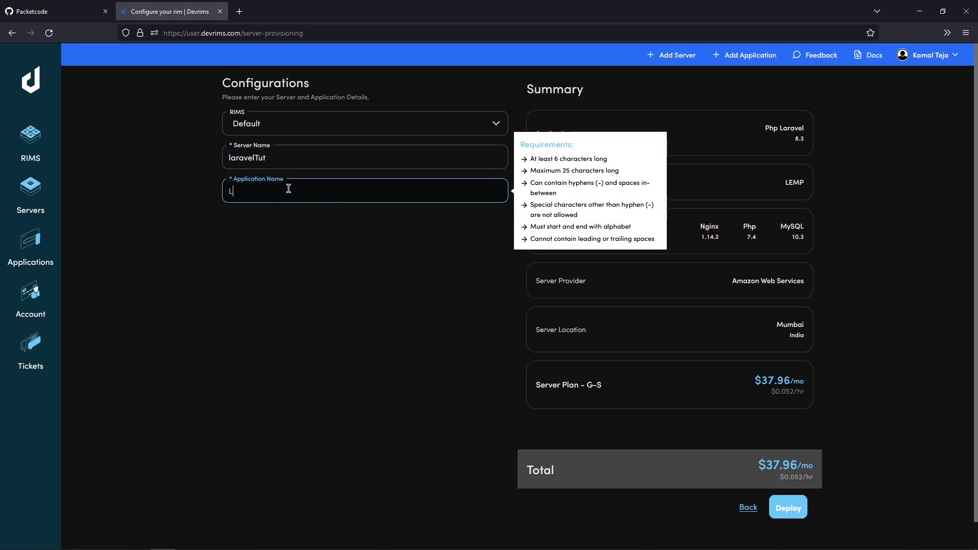
pyautogui.press('BackSpace')
pyautogui.write('LaravelTutCms')
pyautogui.click(236, 189)
pyautogui.press('BackSpace')
pyautogui.write('l')
# Step: Capitalise the server name to LaravelTut and deploy the server
pyautogui.click(232, 158)
pyautogui.press('BackSpace')
pyautogui.write('L')
pyautogui.click(226, 244)
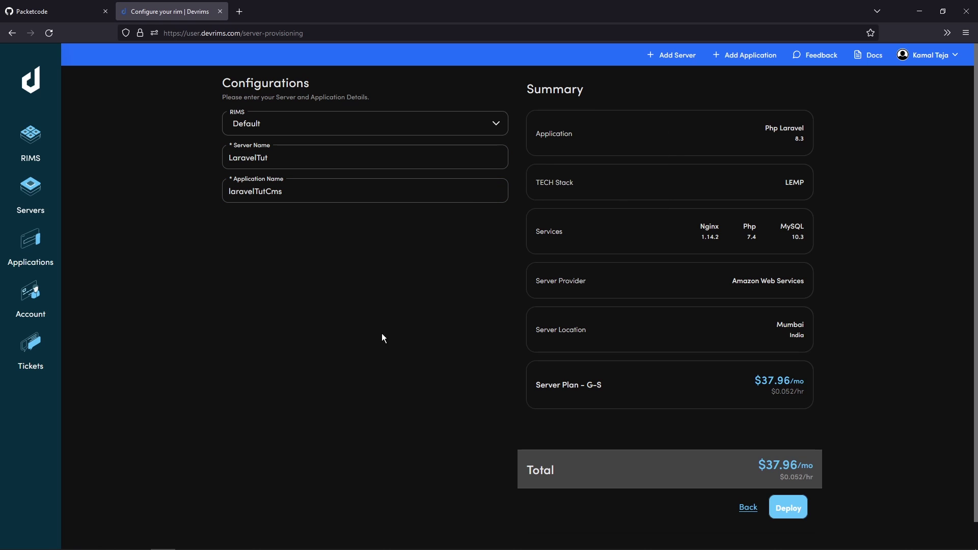
pyautogui.click(790, 509)
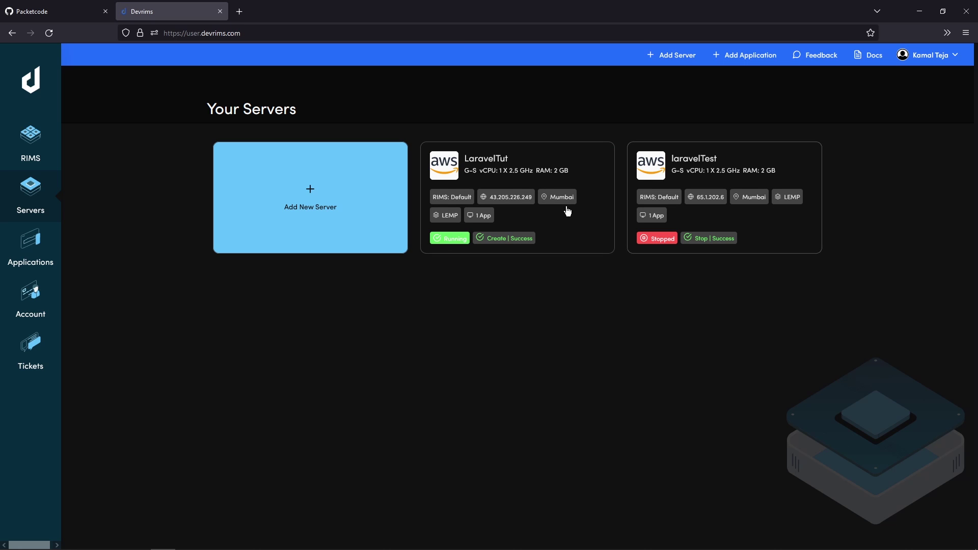
# Step: Open the LaravelTut server and review its applications and live resource monitoring
pyautogui.click(517, 171)
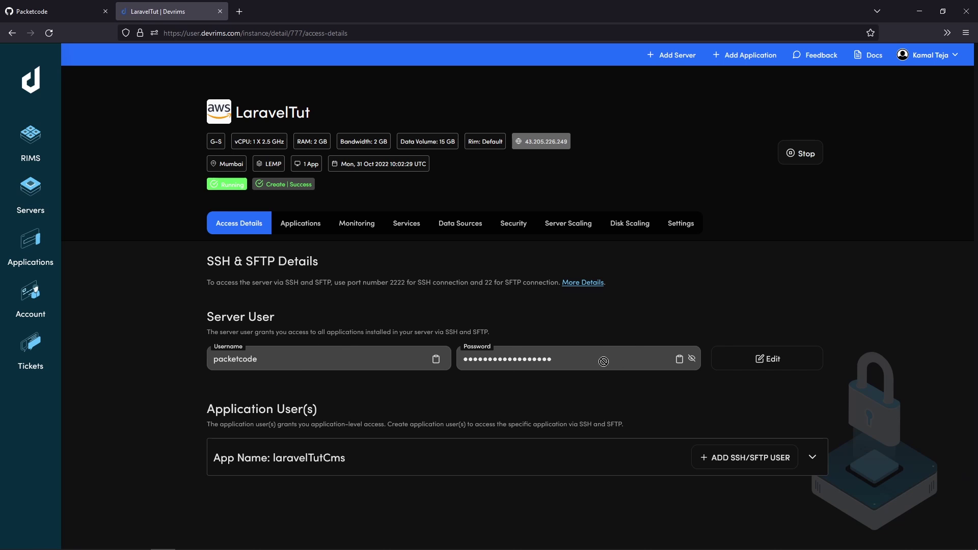
pyautogui.click(311, 225)
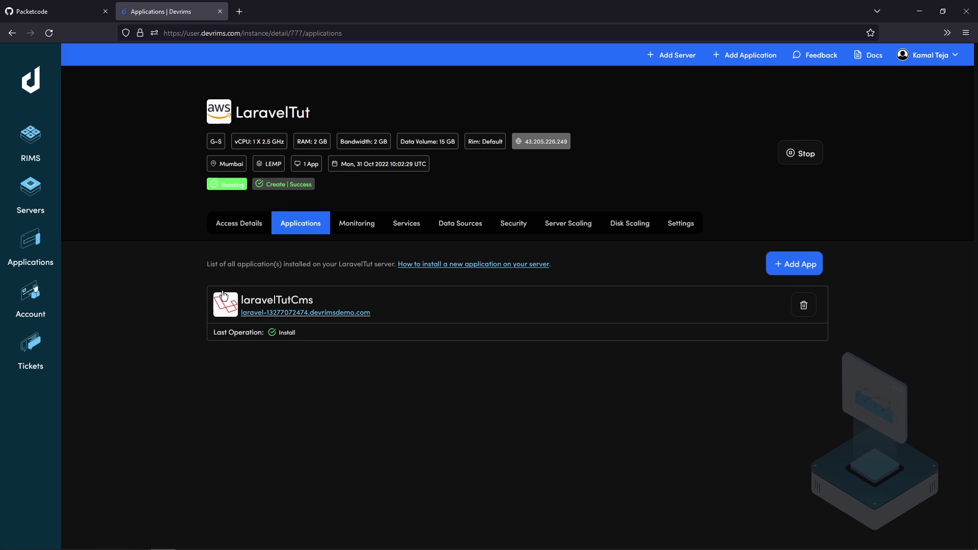
pyautogui.click(357, 227)
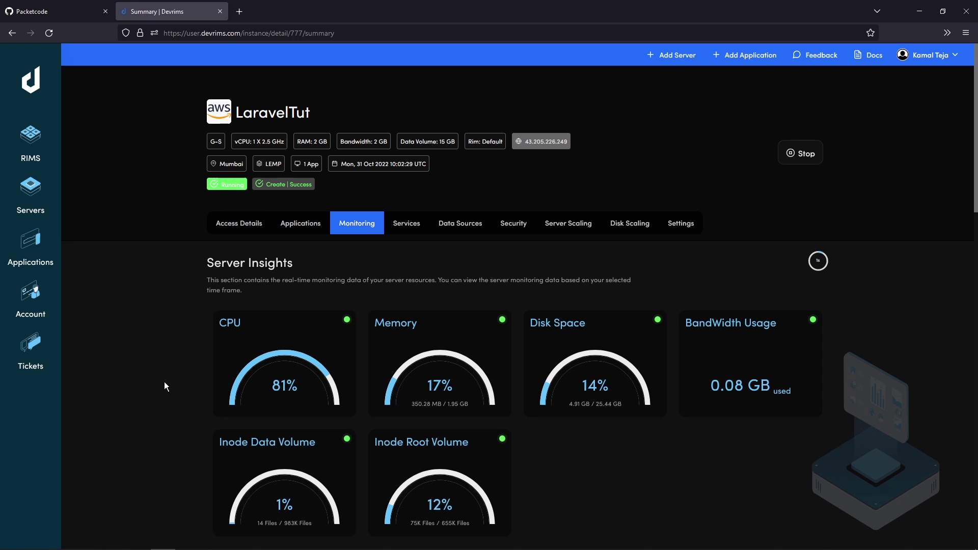
pyautogui.scroll(-3, 164, 387)
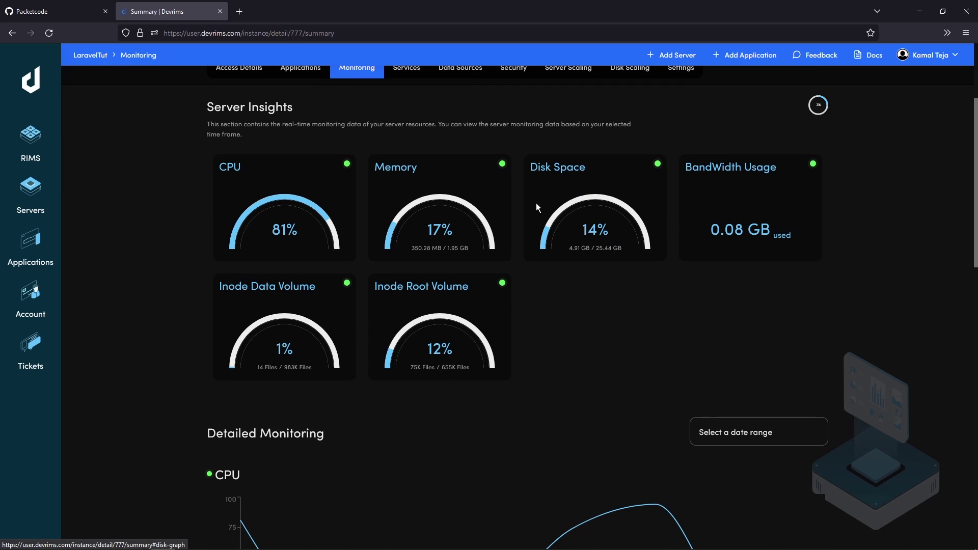
pyautogui.scroll(-10, 472, 335)
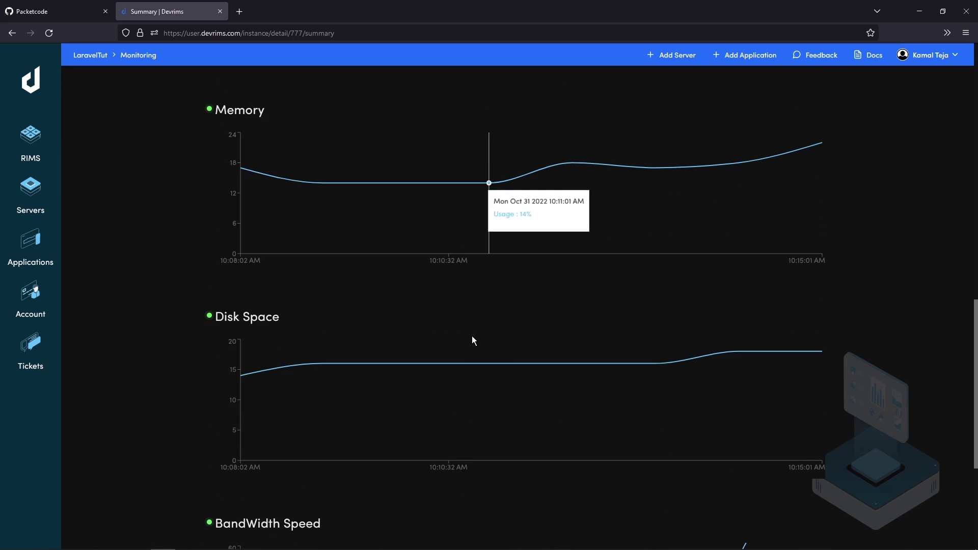
pyautogui.scroll(-4, 473, 341)
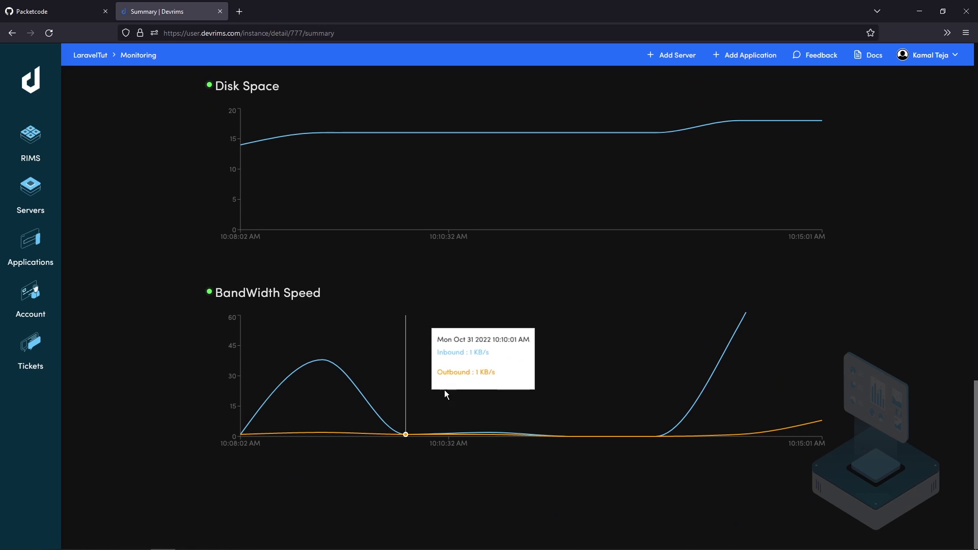
pyautogui.scroll(9, 444, 390)
pyautogui.scroll(9, 445, 390)
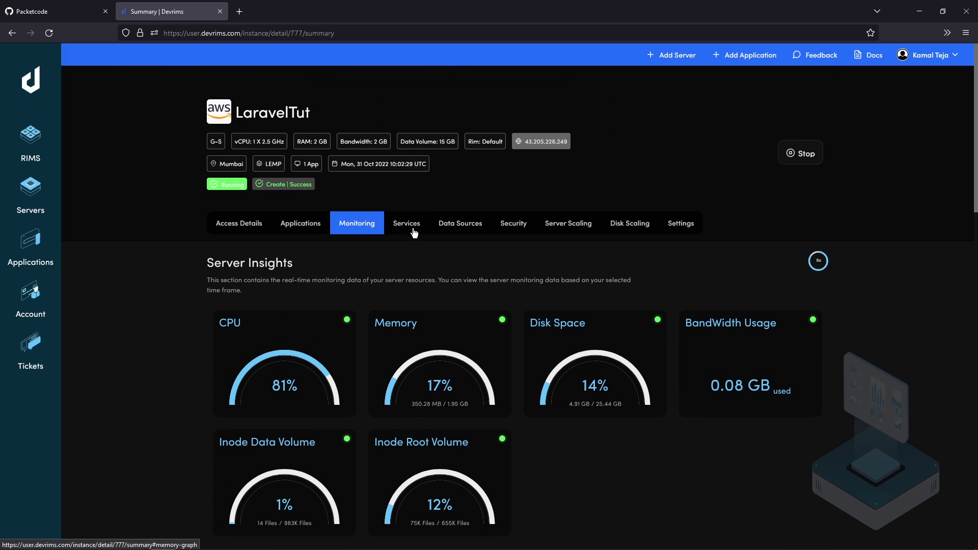
# Step: Review the installed services and the operating system services list, including SSH
pyautogui.click(413, 231)
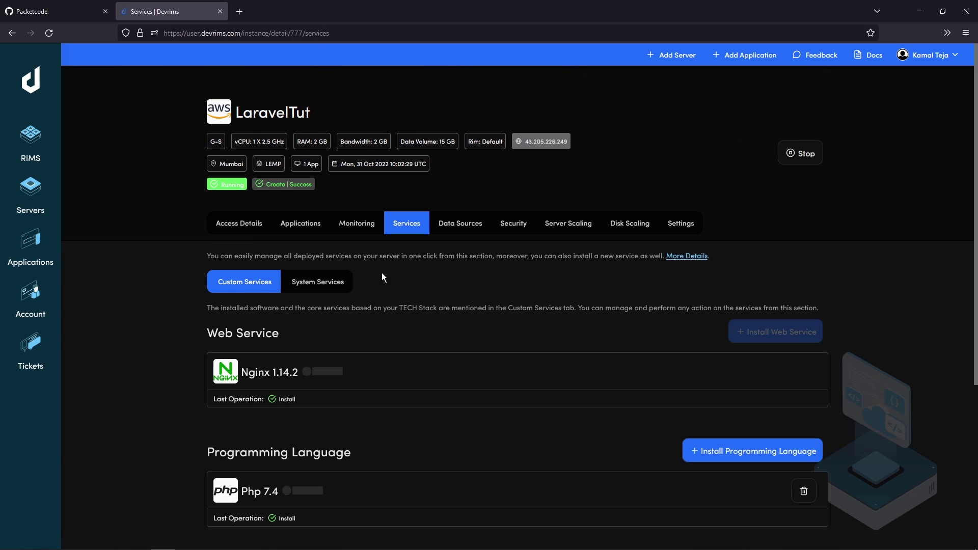
pyautogui.scroll(-4, 191, 377)
pyautogui.scroll(-1, 189, 378)
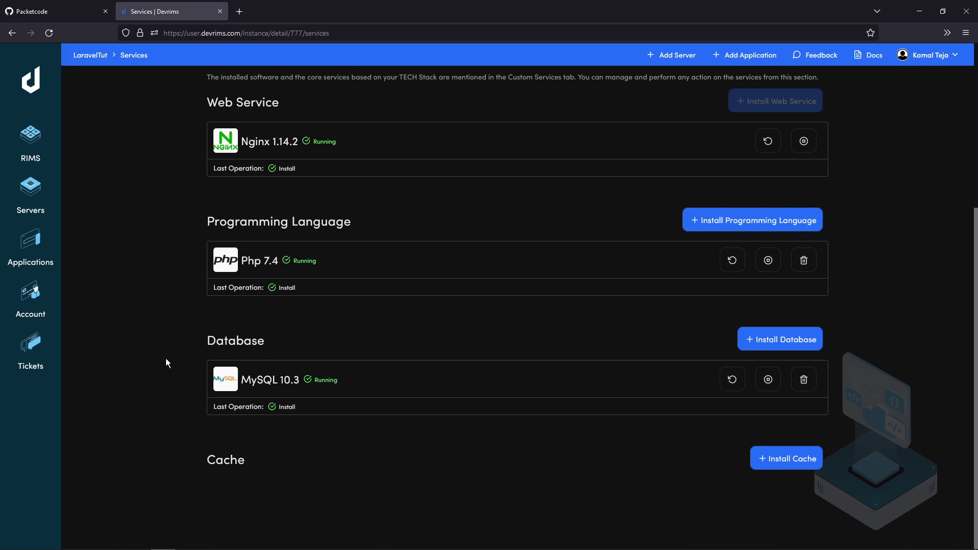
pyautogui.scroll(5, 166, 363)
pyautogui.click(326, 283)
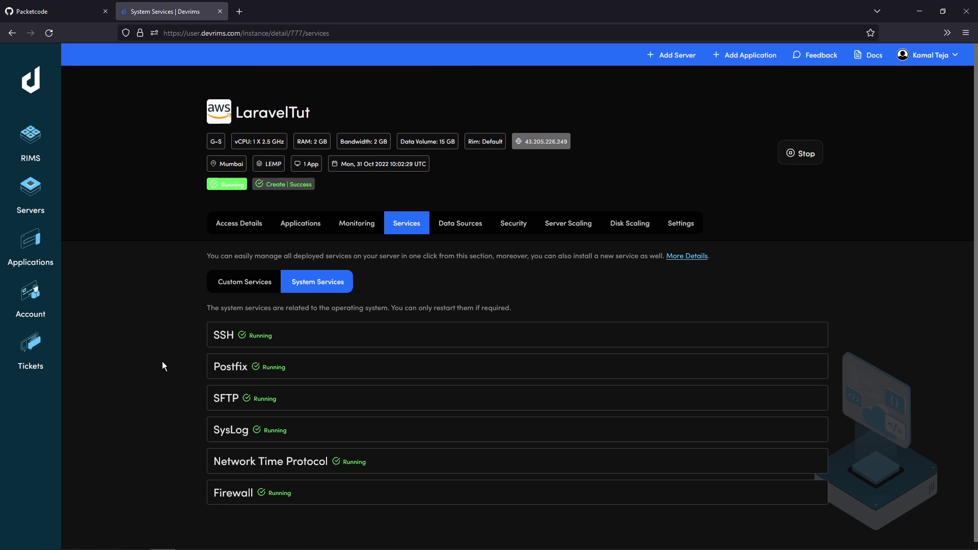
pyautogui.doubleClick(214, 335)
pyautogui.click(151, 335)
# Step: Check data sources, then view firewall ports 514, 25, 2222, 123, 22, 80, 3306
pyautogui.click(436, 231)
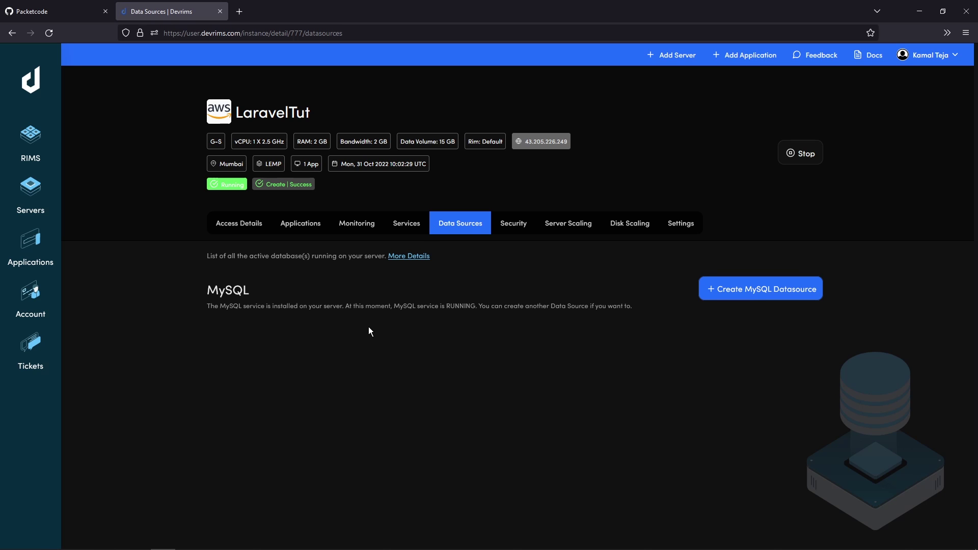
pyautogui.click(515, 225)
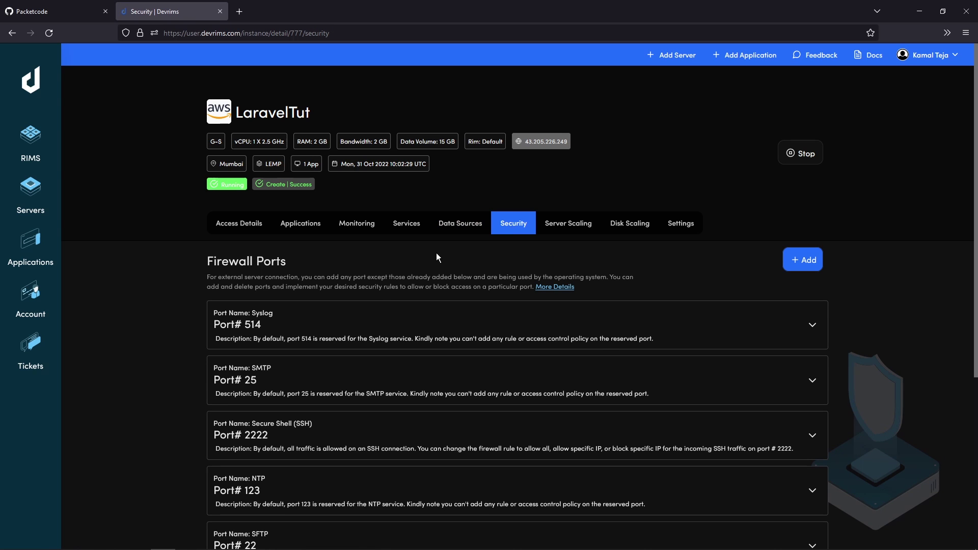
pyautogui.scroll(-5, 368, 323)
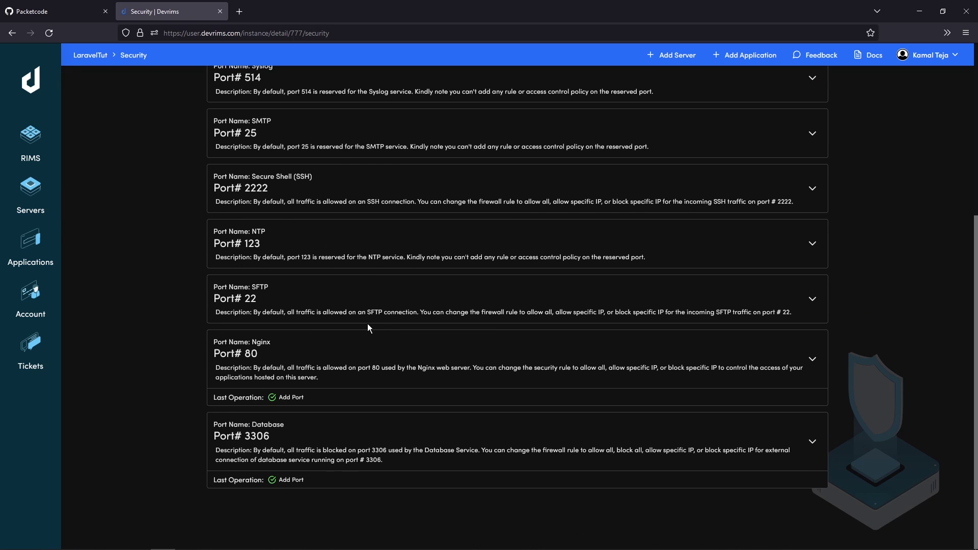
pyautogui.scroll(4, 358, 402)
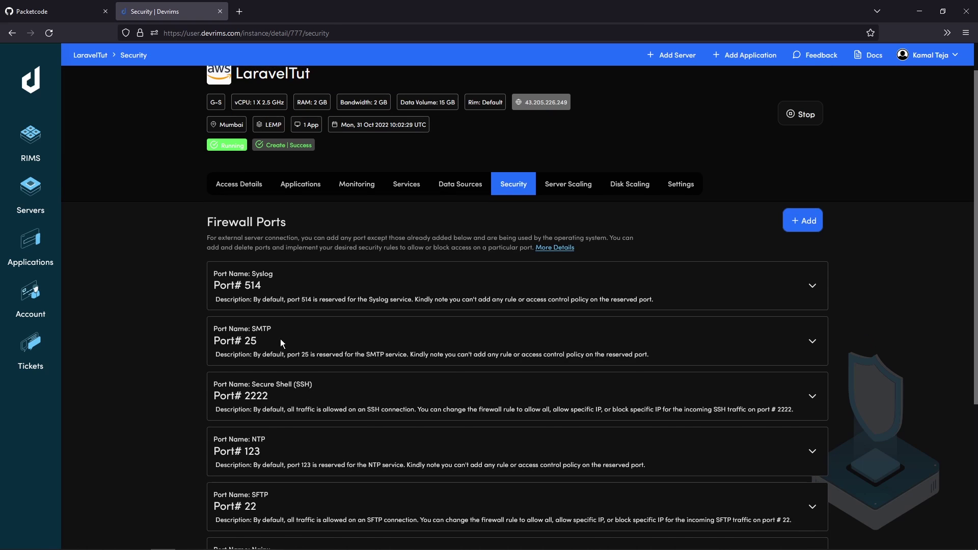
# Step: Expand the Syslog port rules and view the server and disk scaling options
pyautogui.click(815, 288)
pyautogui.click(555, 185)
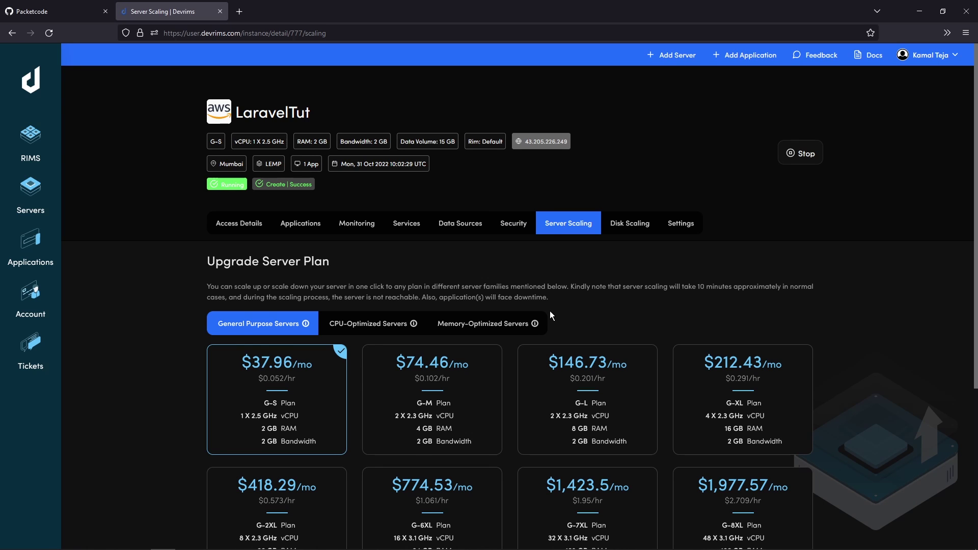
pyautogui.click(625, 229)
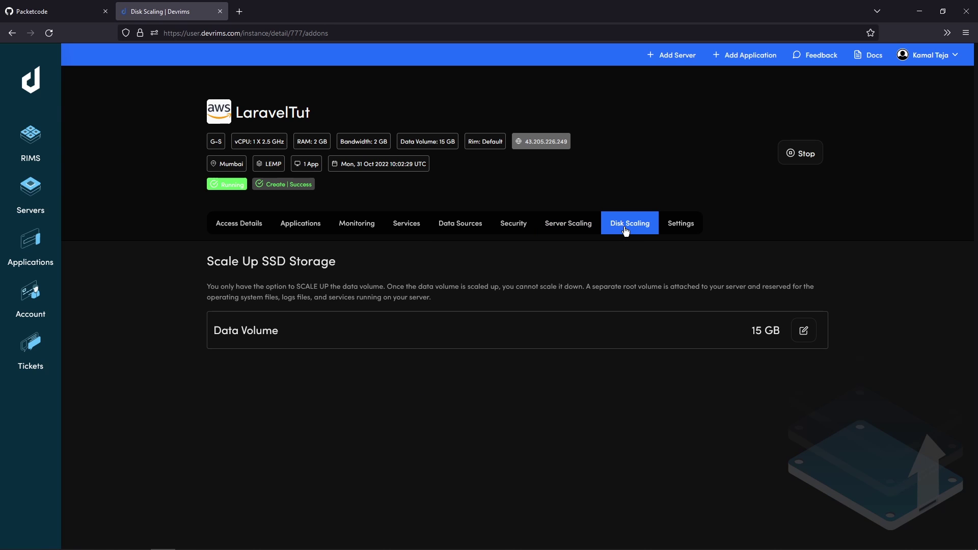
# Step: Review server settings, then show access details with SSH port 2222 and SFTP port 22
pyautogui.click(678, 225)
pyautogui.scroll(-1, 507, 399)
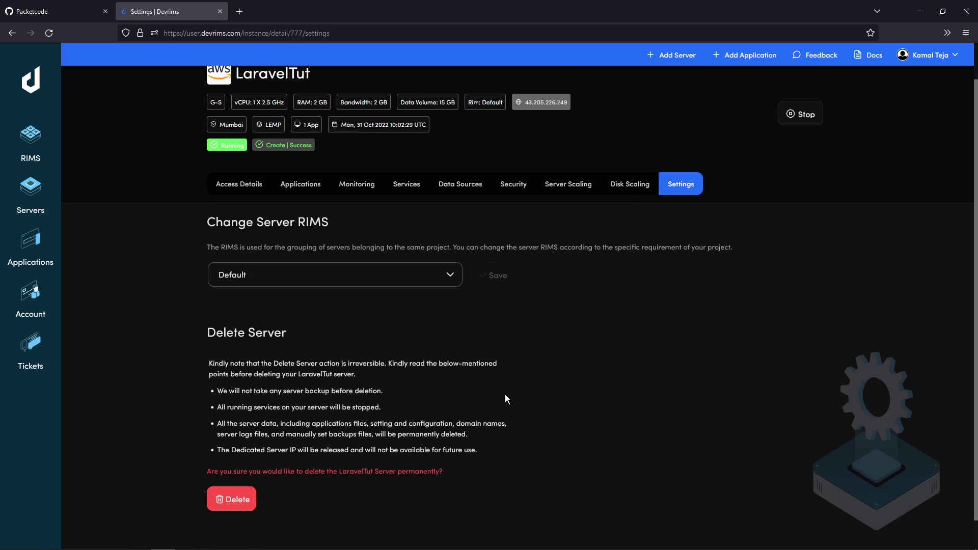
pyautogui.scroll(-1, 505, 394)
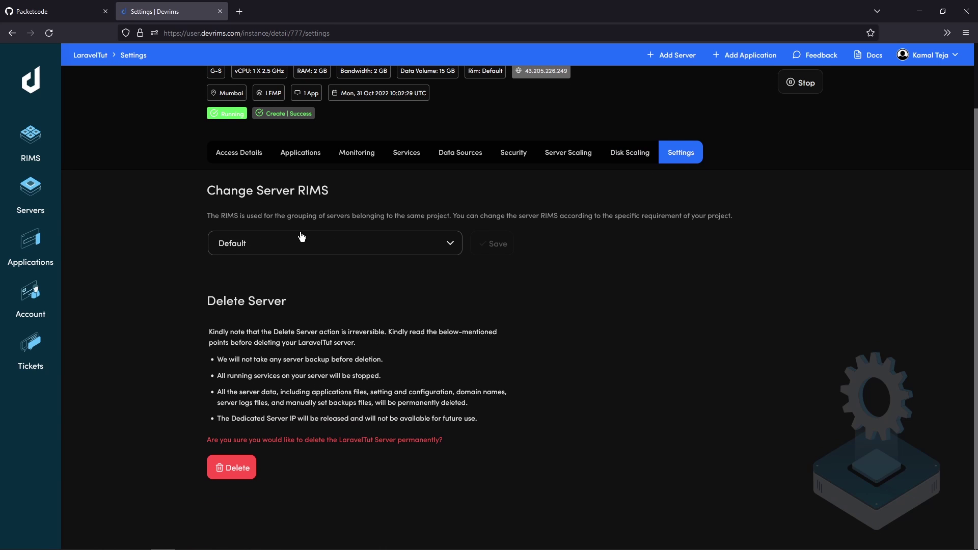
pyautogui.click(239, 156)
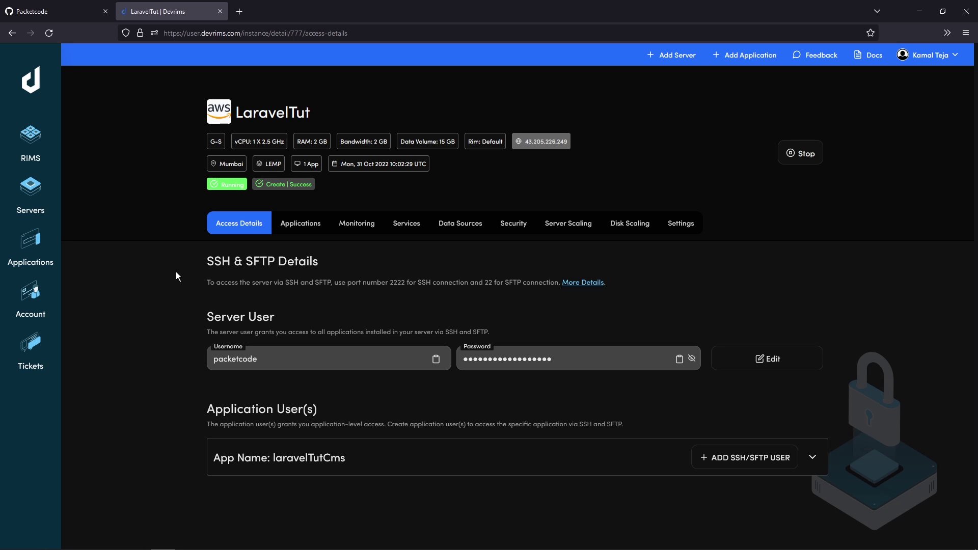
# Step: In a new PowerShell window, start an ssh command with the copied server username
pyautogui.press('super+1')
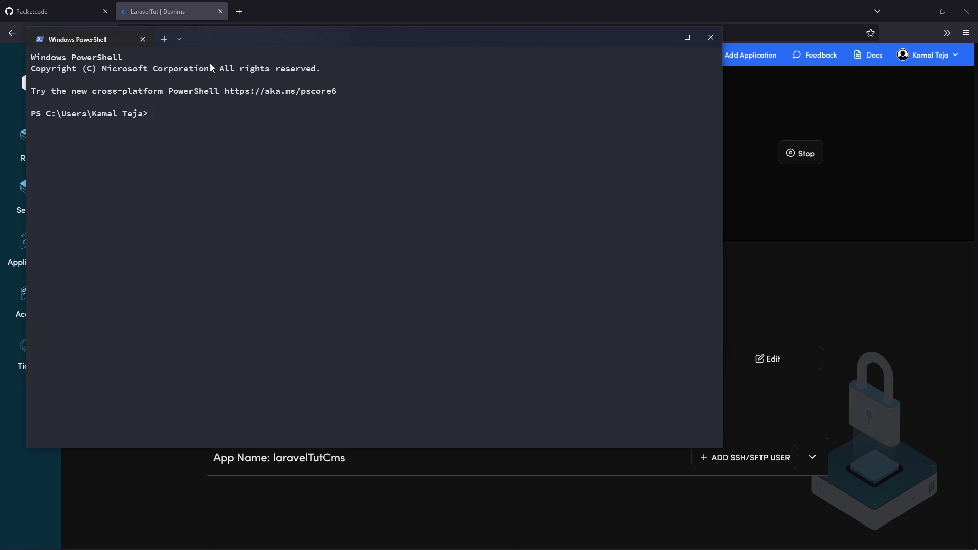
pyautogui.moveTo(223, 41); pyautogui.dragTo(340, 101)
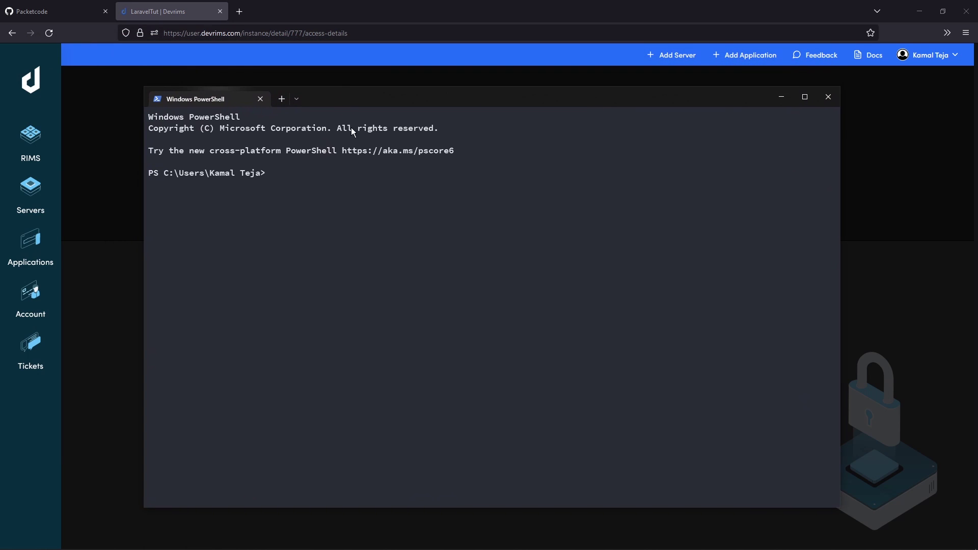
pyautogui.write('ssh')
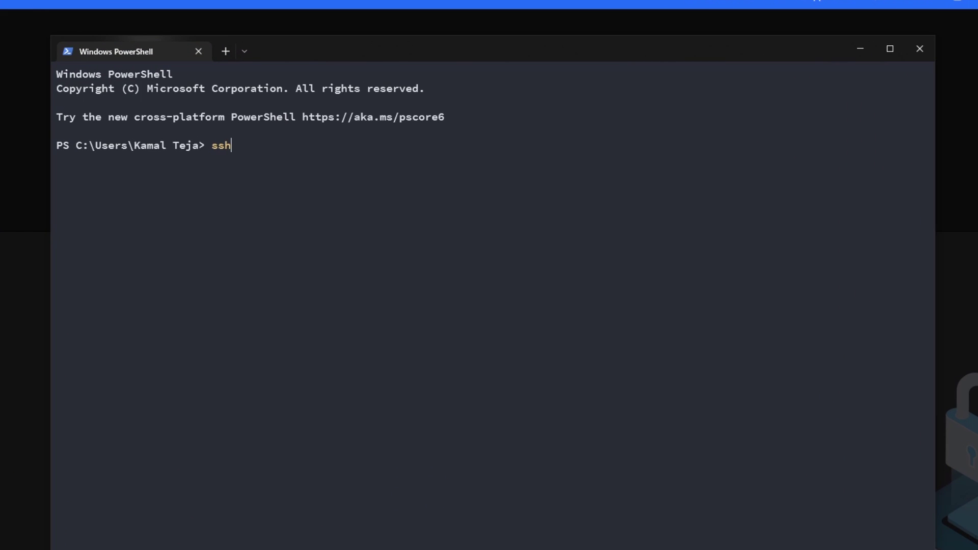
pyautogui.hotkey('alt', 'Tab')
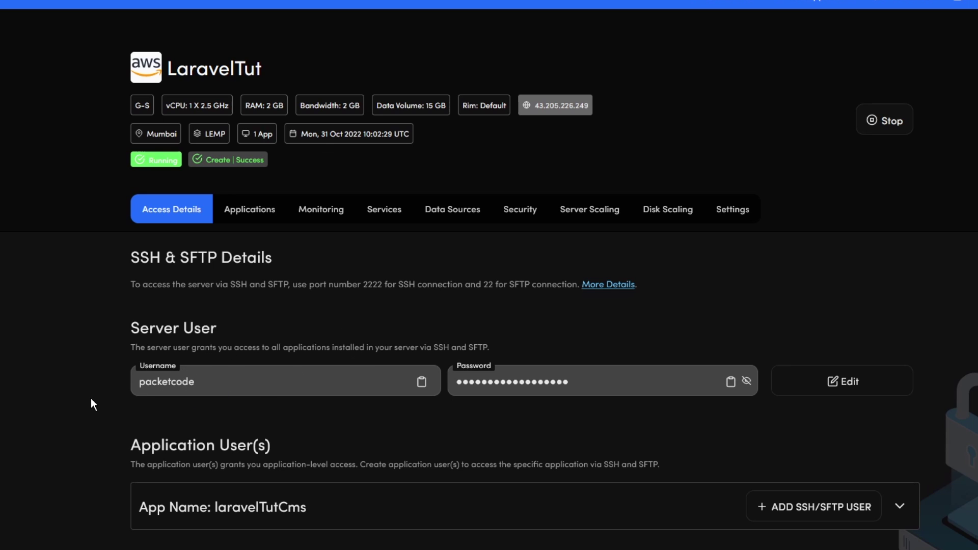
pyautogui.click(900, 506)
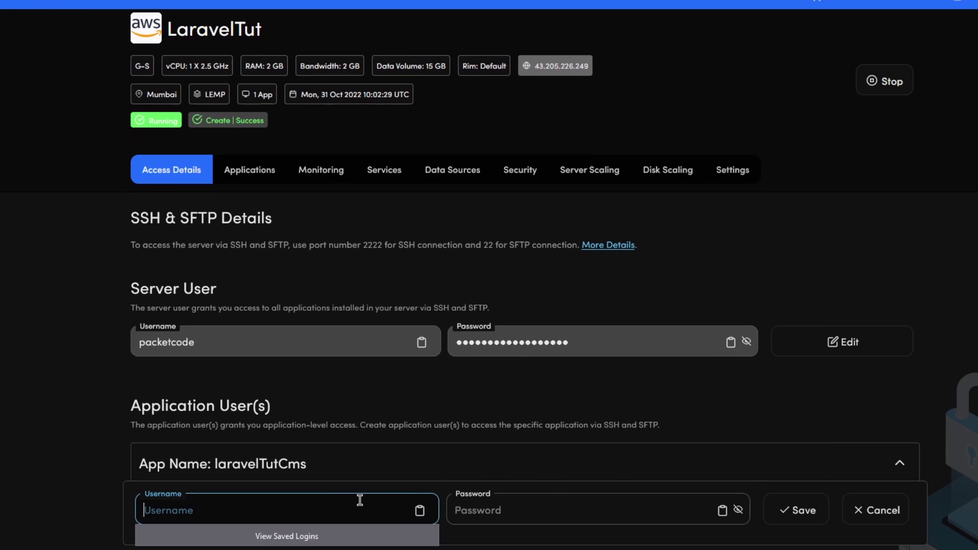
pyautogui.click(859, 514)
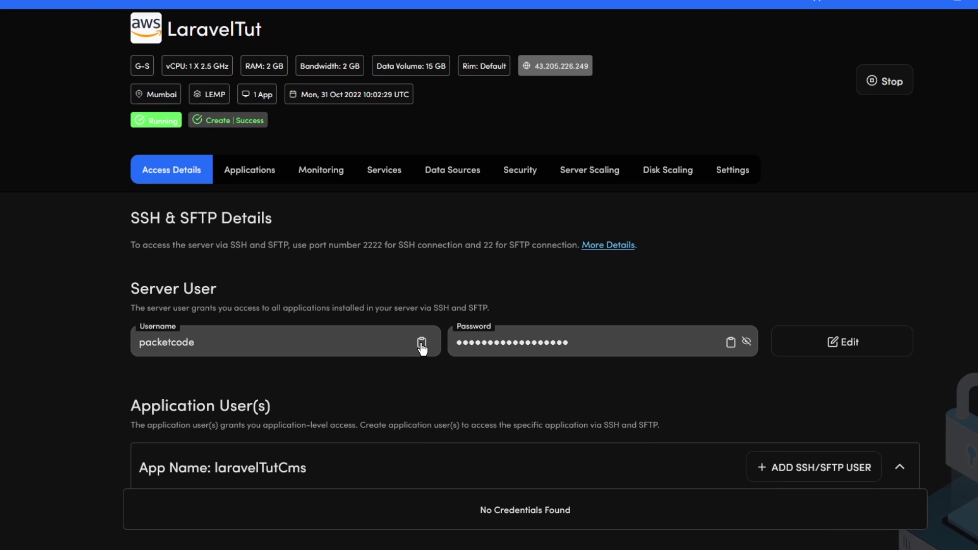
pyautogui.hotkey('alt', 'Tab')
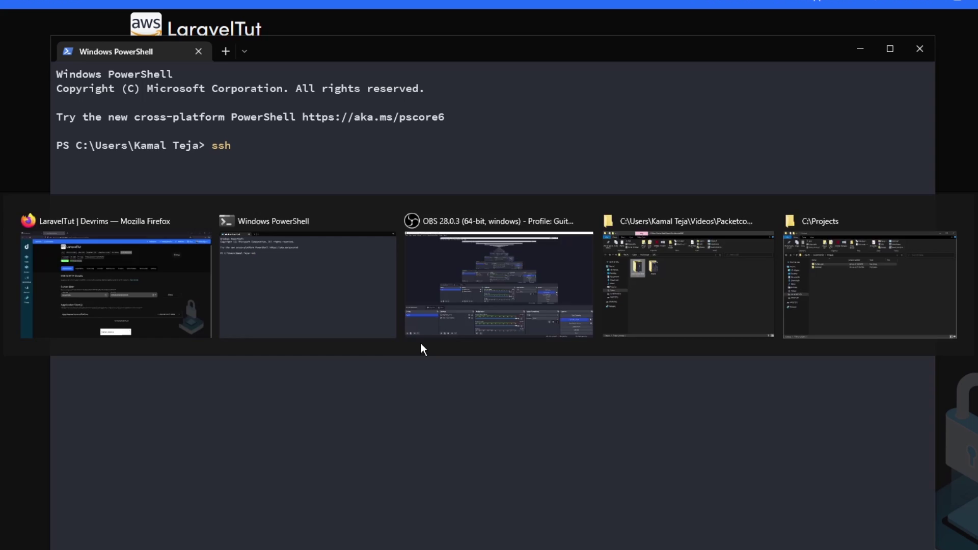
pyautogui.write('packetcode')
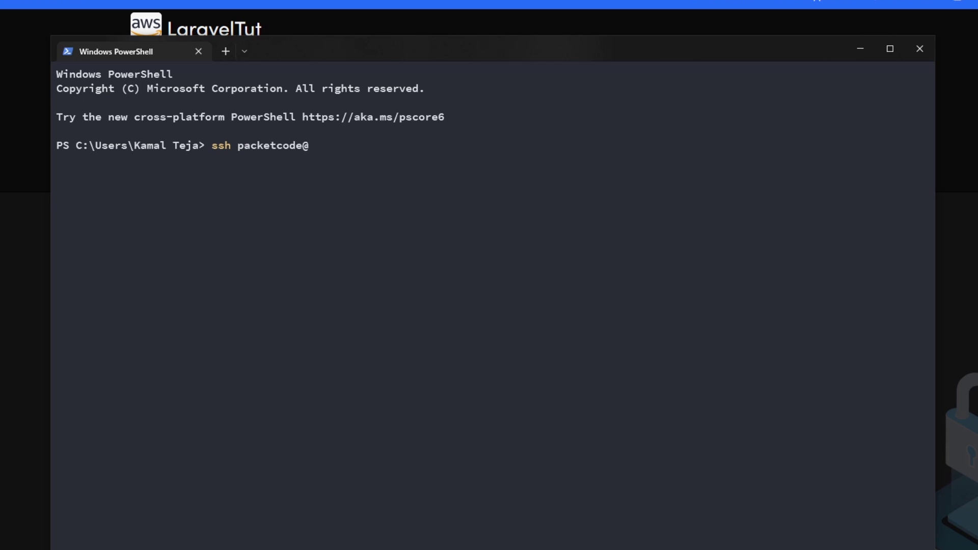
pyautogui.hotkey('alt', 'Tab')
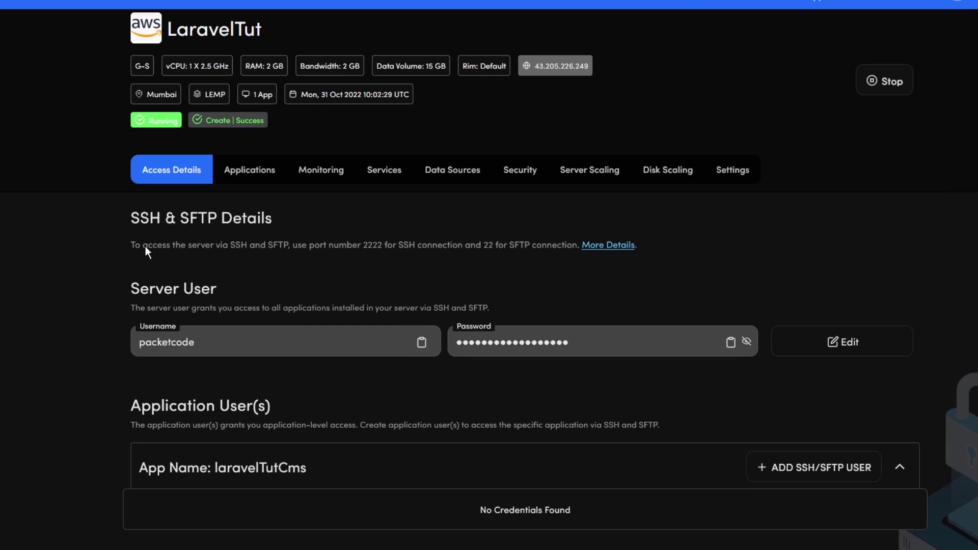
pyautogui.scroll(1, 145, 246)
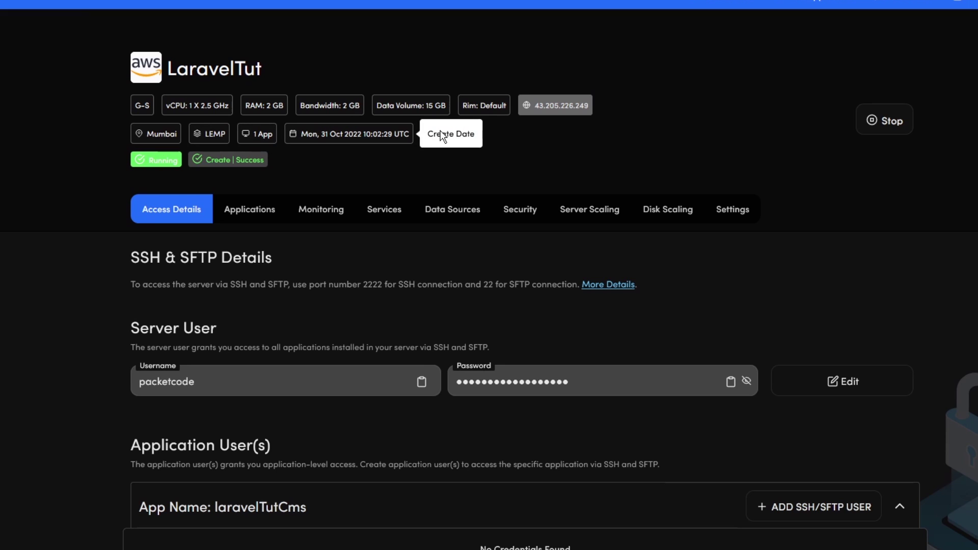
pyautogui.click(548, 105)
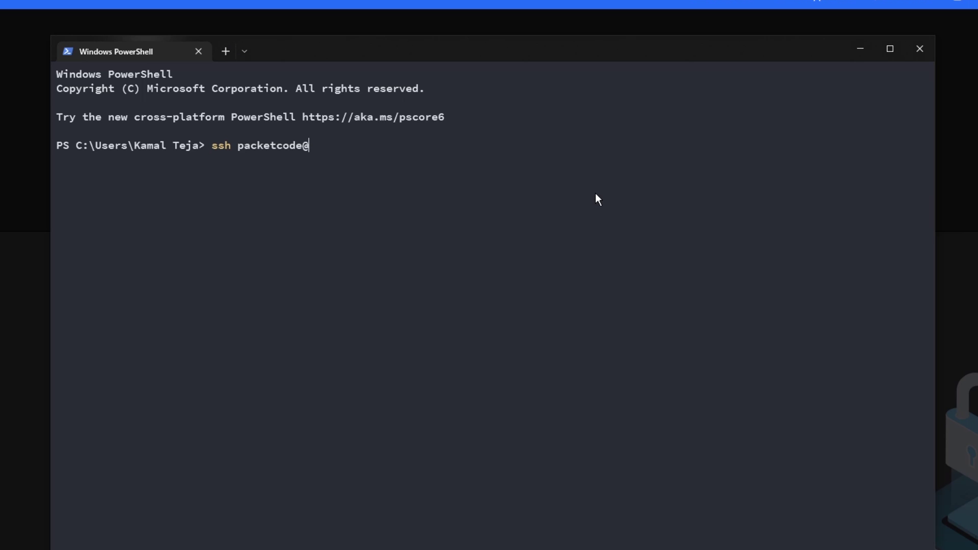
pyautogui.hotkey('ctrl', 'v')
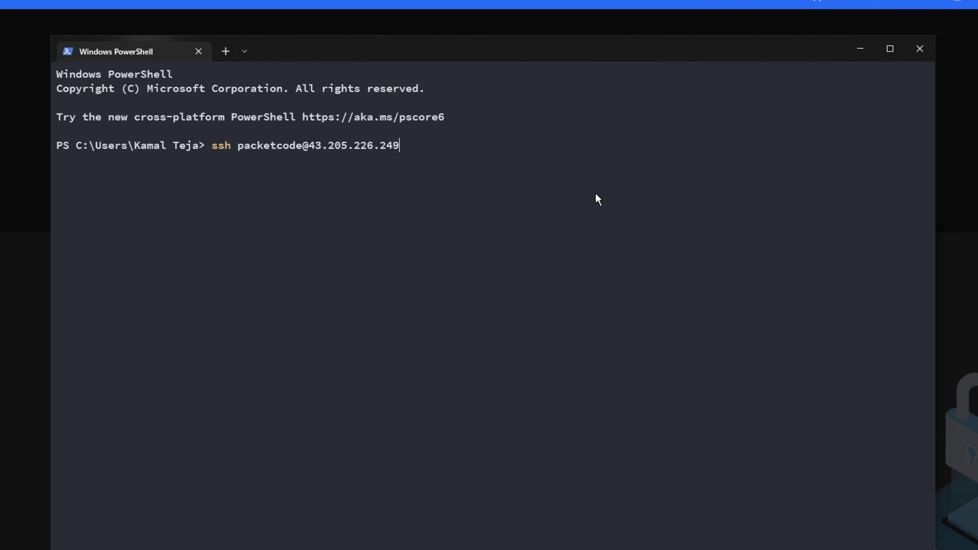
pyautogui.hotkey('alt', 'Tab')
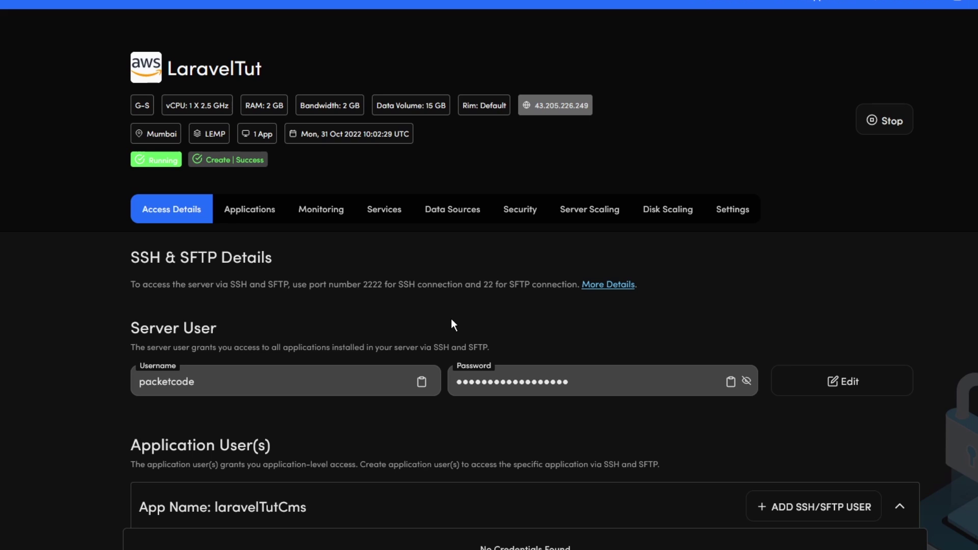
# Step: Run the ssh command with -p 2222 and accept the host key with yes
pyautogui.hotkey('alt', 'Tab')
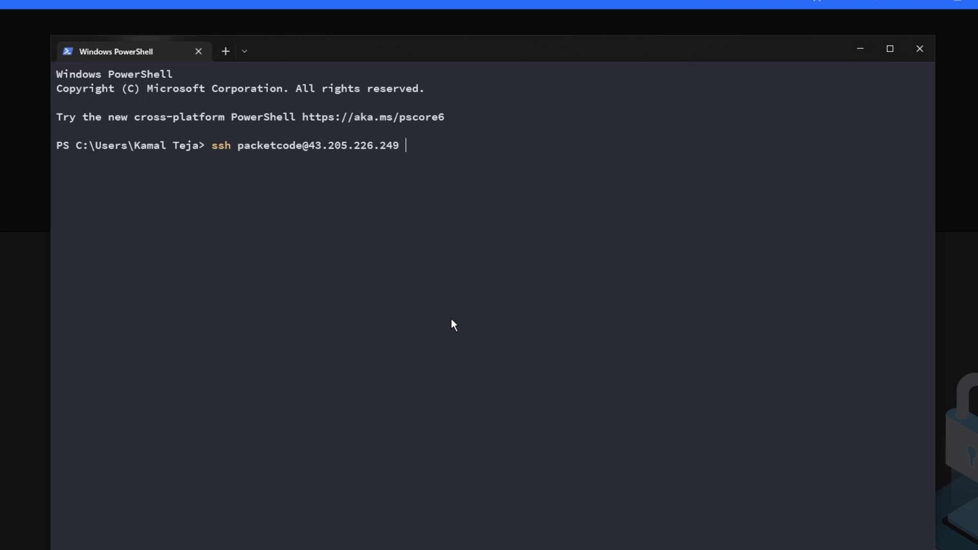
pyautogui.write('-p 2222')
pyautogui.press('Return')
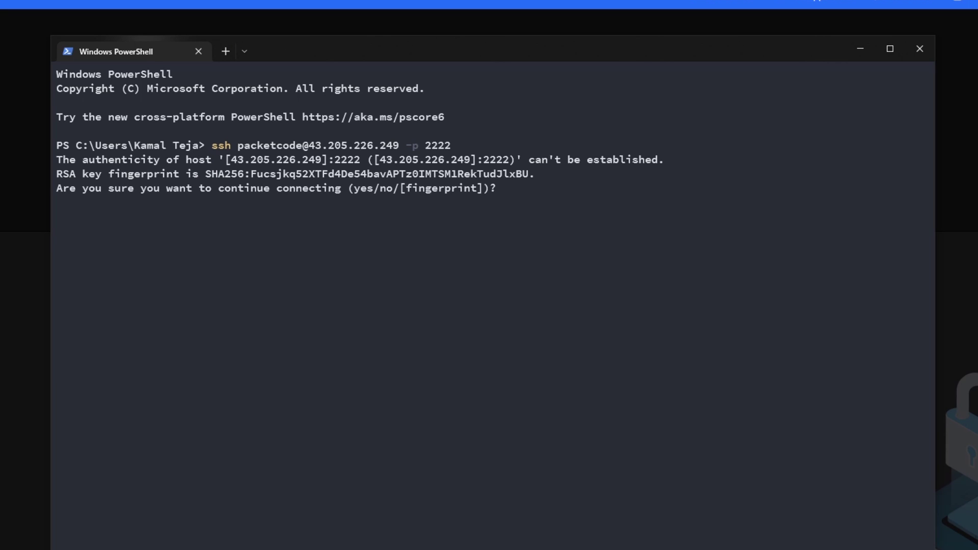
pyautogui.write('yes')
pyautogui.press('Return')
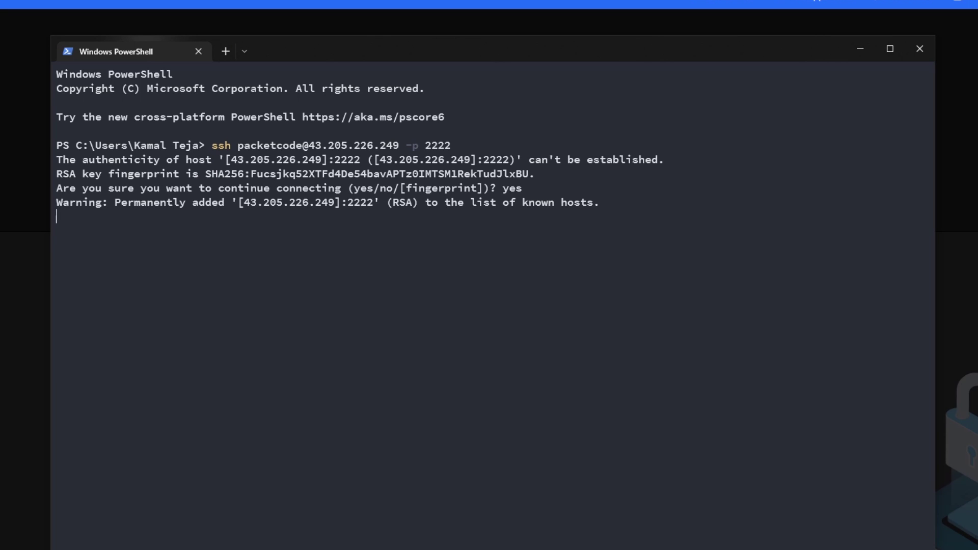
# Step: Paste the server user's password from Access Details to log in
pyautogui.hotkey('alt', 'Tab')
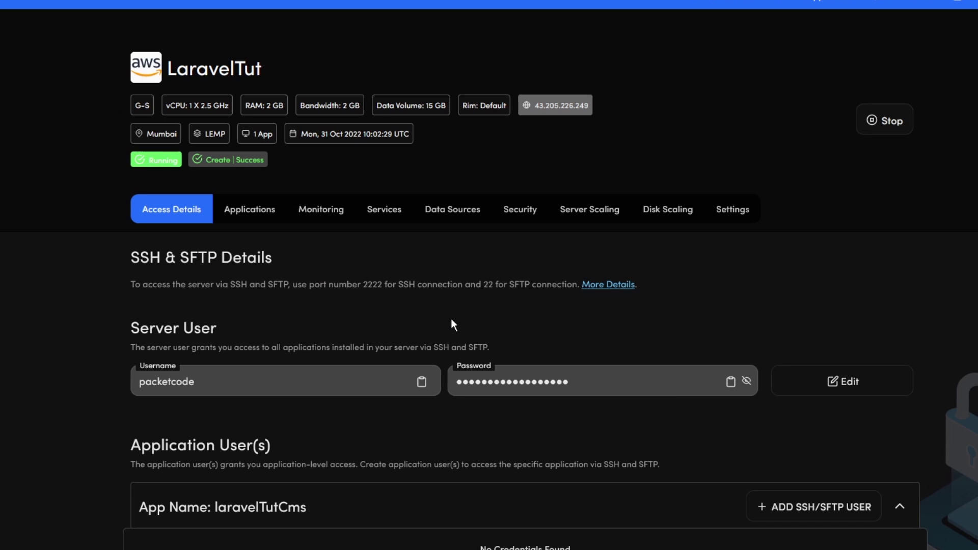
pyautogui.click(732, 389)
pyautogui.hotkey('alt', 'Tab')
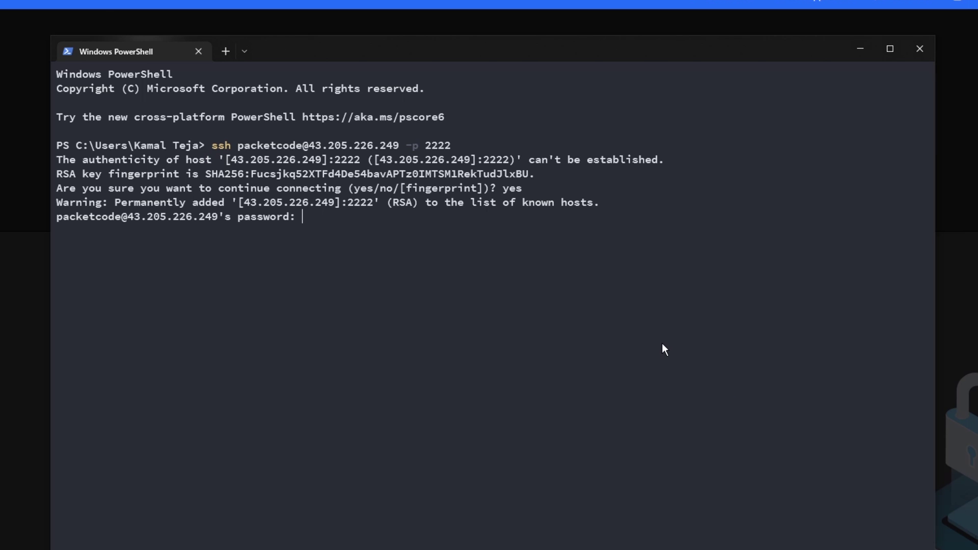
pyautogui.hotkey('ctrl', 'v')
pyautogui.press('Return')
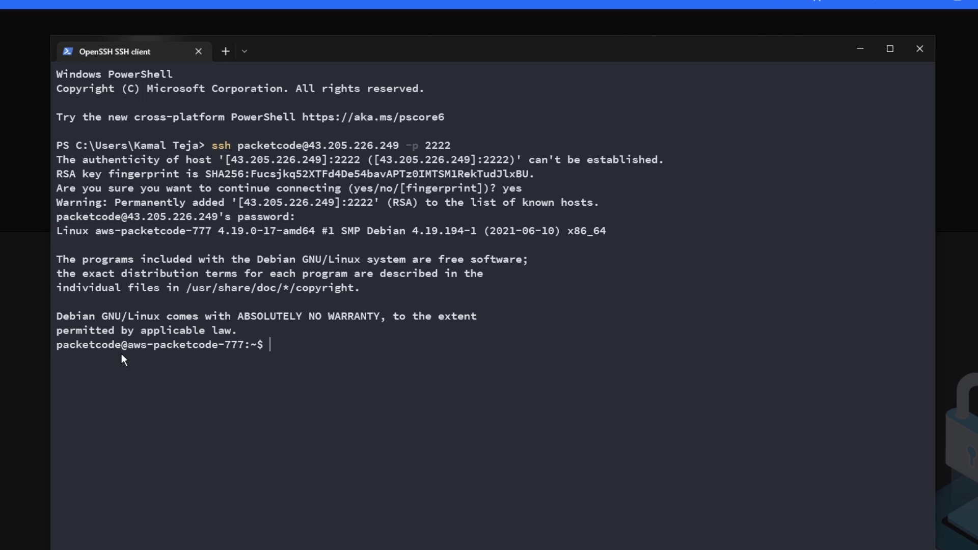
# Step: List the home folder, then change into applications and list its contents
pyautogui.doubleClick(98, 345)
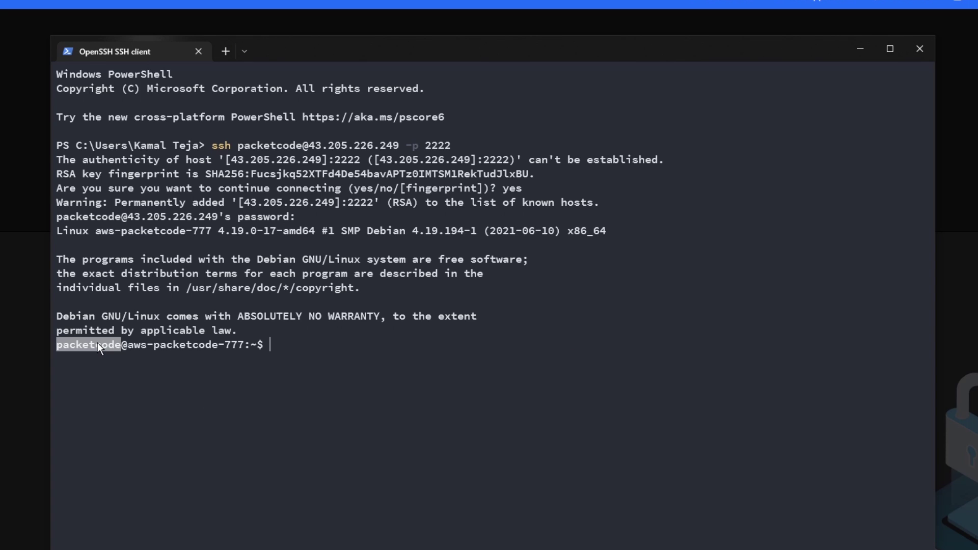
pyautogui.rightClick(127, 345)
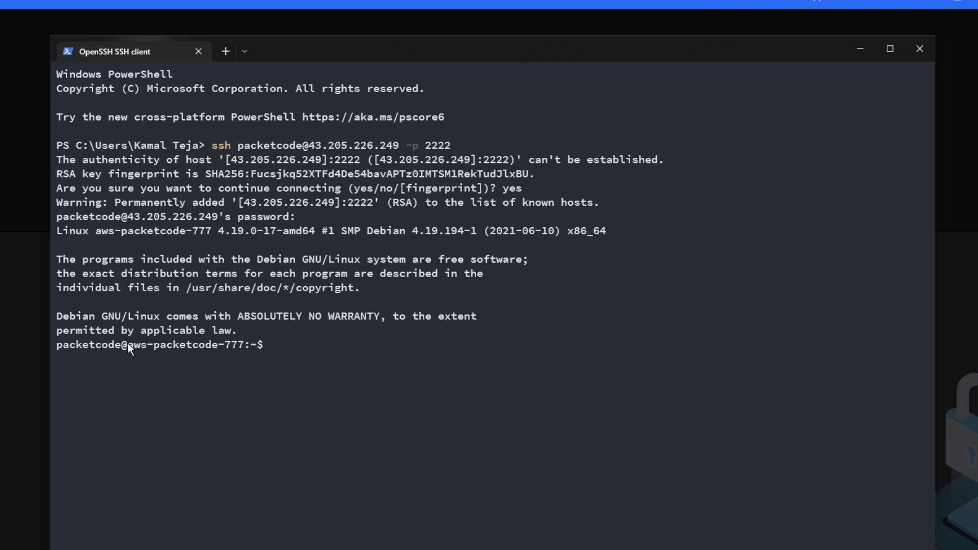
pyautogui.rightClick(216, 348)
pyautogui.write('ls')
pyautogui.press('Return')
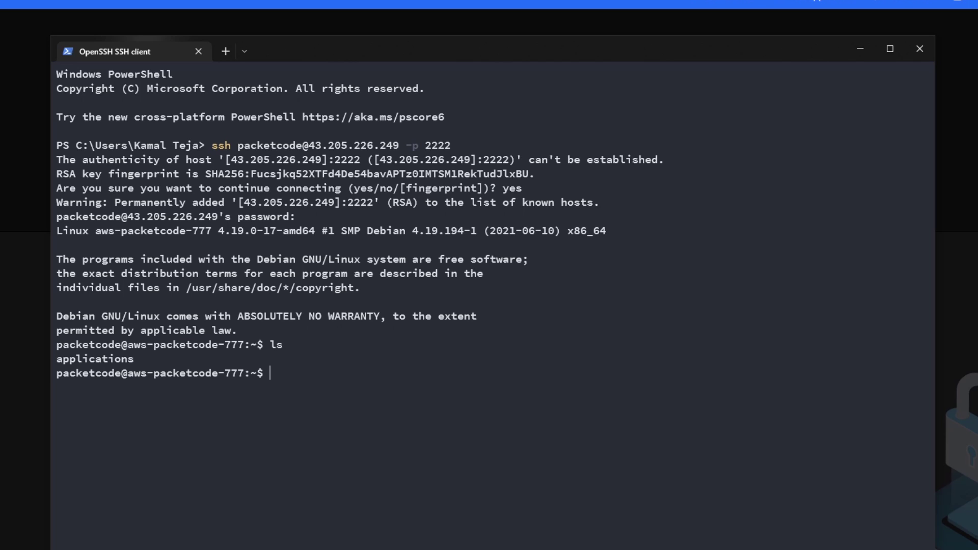
pyautogui.write('cd appl')
pyautogui.press('Tab')
pyautogui.press('Return')
pyautogui.write('ls')
pyautogui.press('Return')
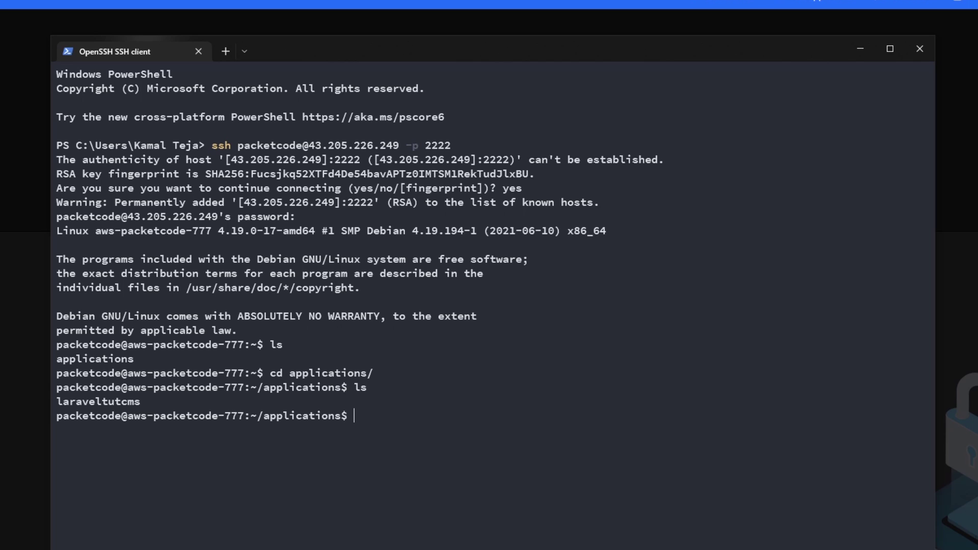
# Step: Enter laraveltutcms and list its logs, private_html and public_html folders
pyautogui.write('cd lr')
pyautogui.press('BackSpace')
pyautogui.press('Tab')
pyautogui.press('Return')
pyautogui.write('ls')
pyautogui.press('Return')
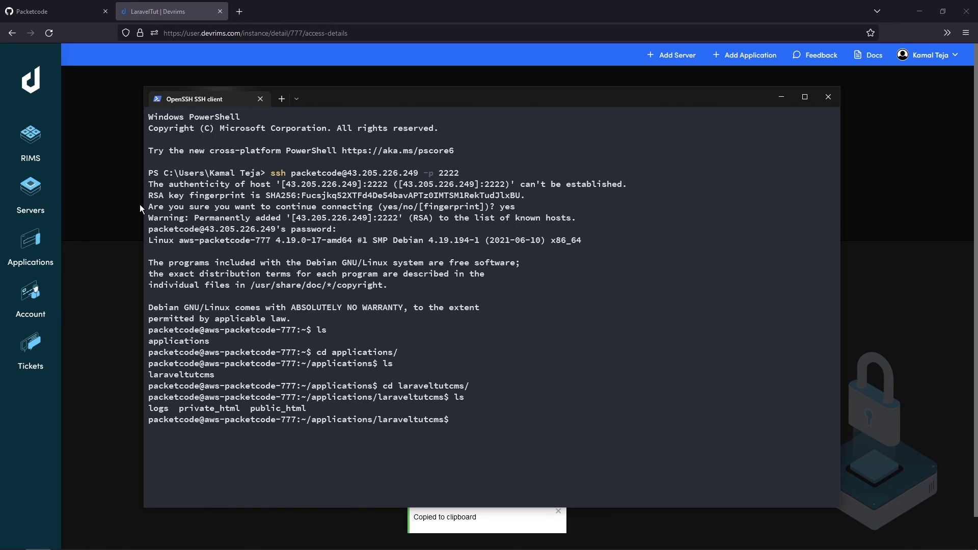
# Step: Open the laravel-blog repository from the packetcode GitHub organisation page
pyautogui.click(136, 202)
pyautogui.click(80, 11)
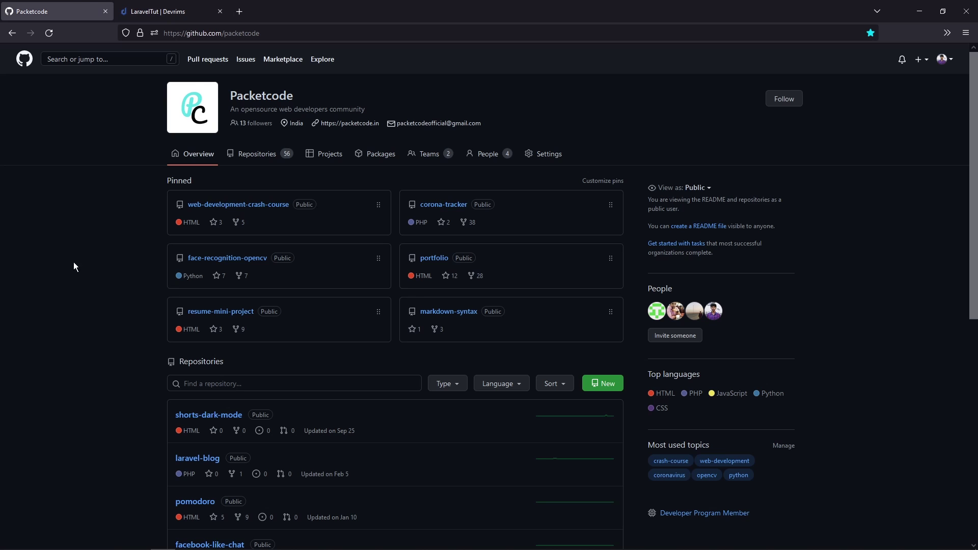
pyautogui.scroll(-4, 73, 262)
pyautogui.click(188, 250)
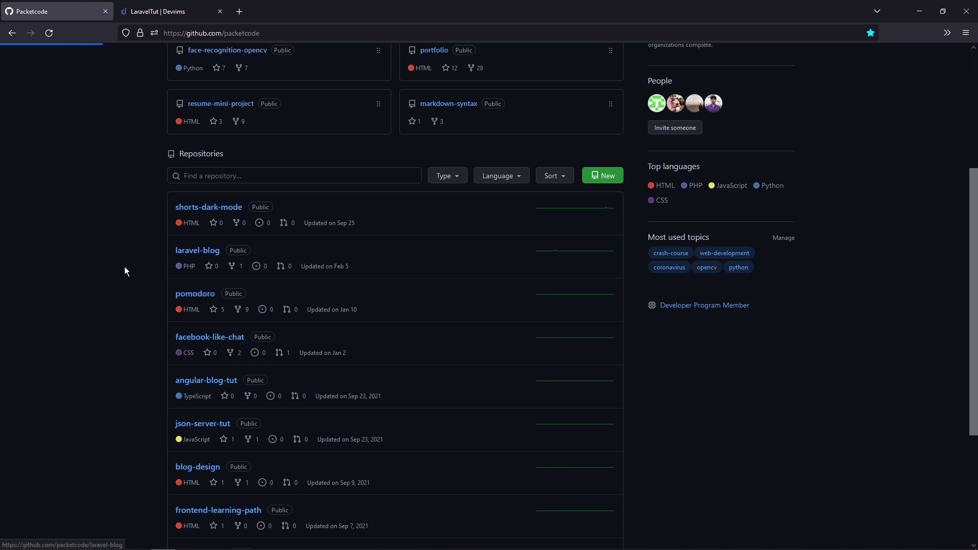
# Step: Show the repository's HTTPS clone address, then return to the SSH terminal
pyautogui.scroll(-3, 124, 267)
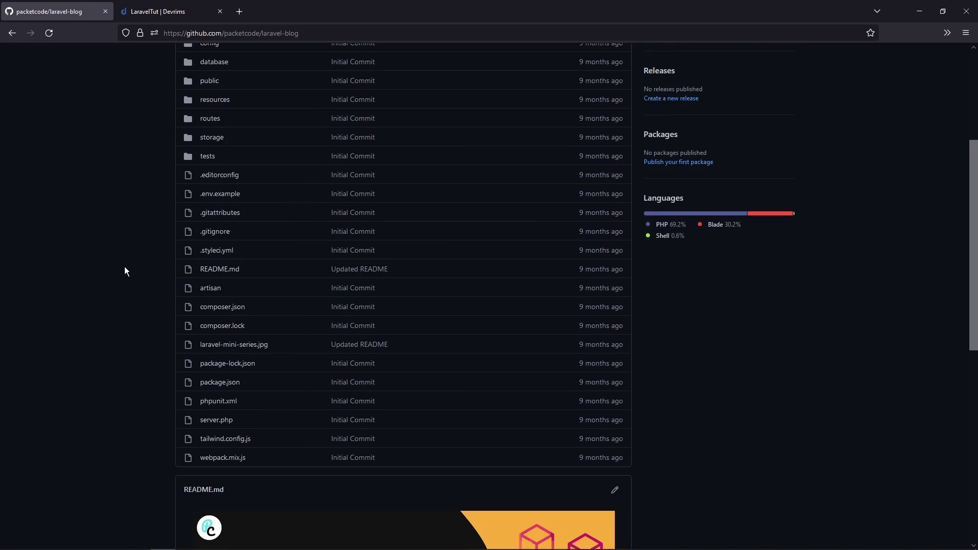
pyautogui.scroll(-8, 125, 270)
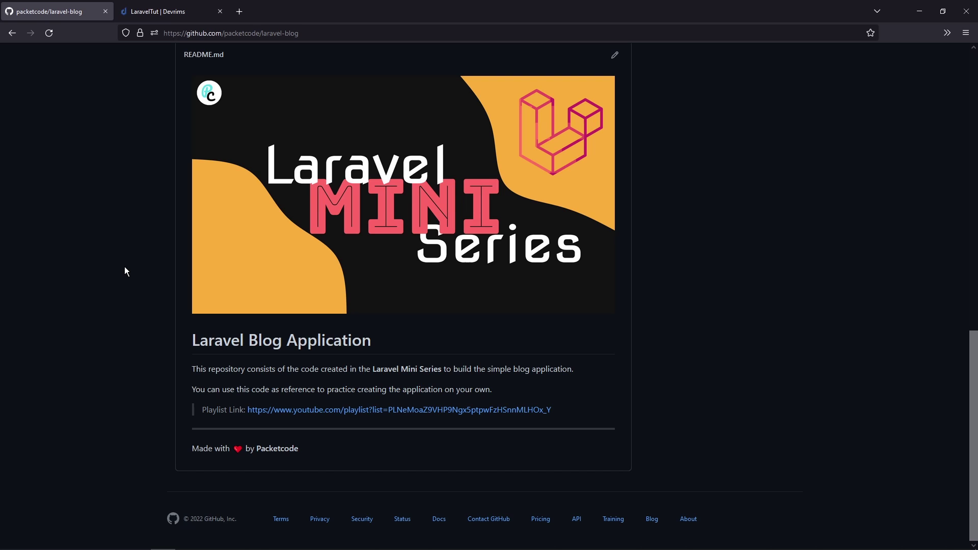
pyautogui.press('Home')
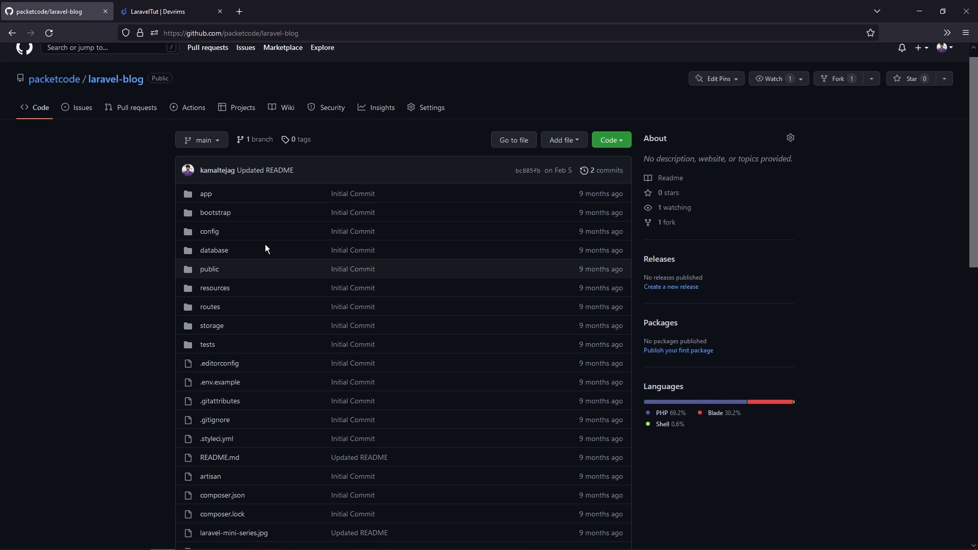
pyautogui.click(611, 143)
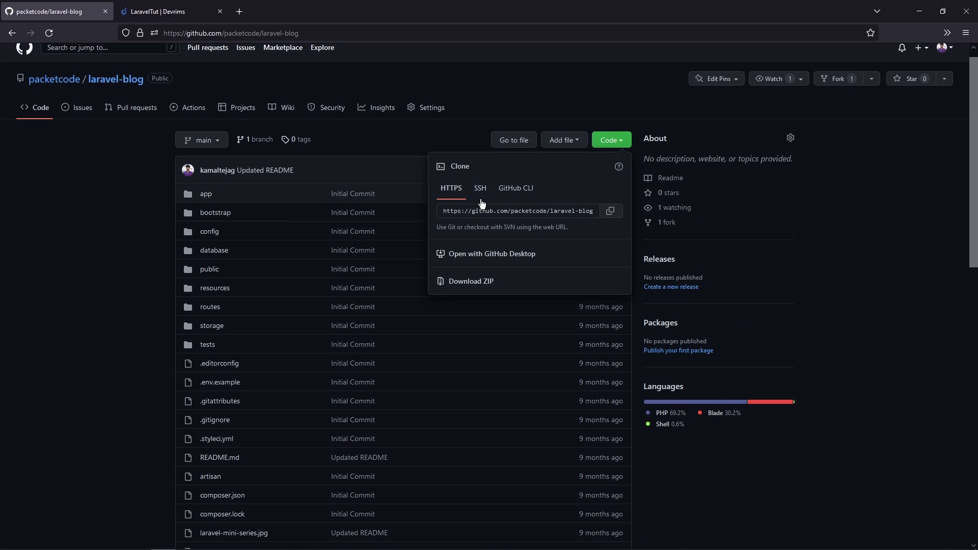
pyautogui.hotkey('alt', 'Tab')
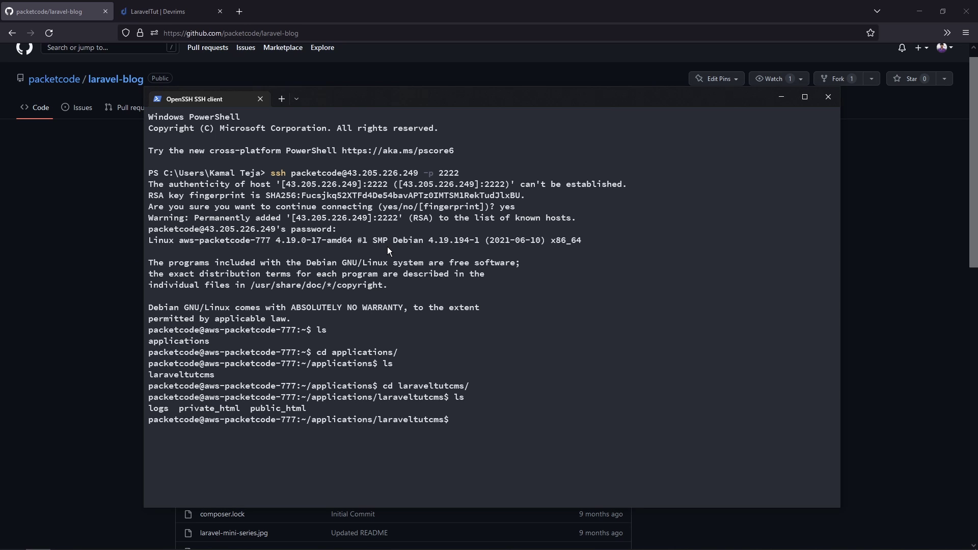
# Step: Enter the public_html folder and list its contents
pyautogui.write('cd pbl')
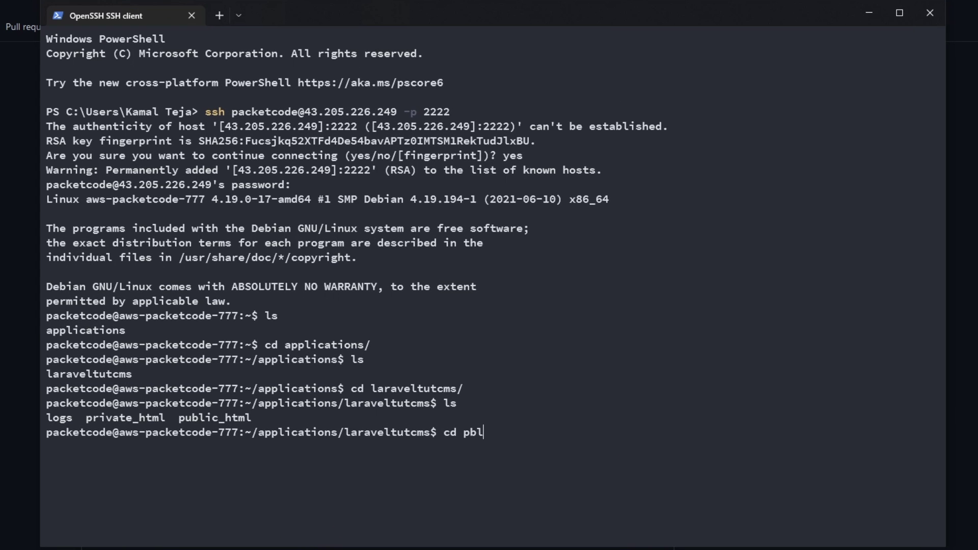
pyautogui.press('BackSpace')
pyautogui.press('BackSpace')
pyautogui.write('u')
pyautogui.press('Tab')
pyautogui.press('Return')
pyautogui.write('ls')
pyautogui.press('Return')
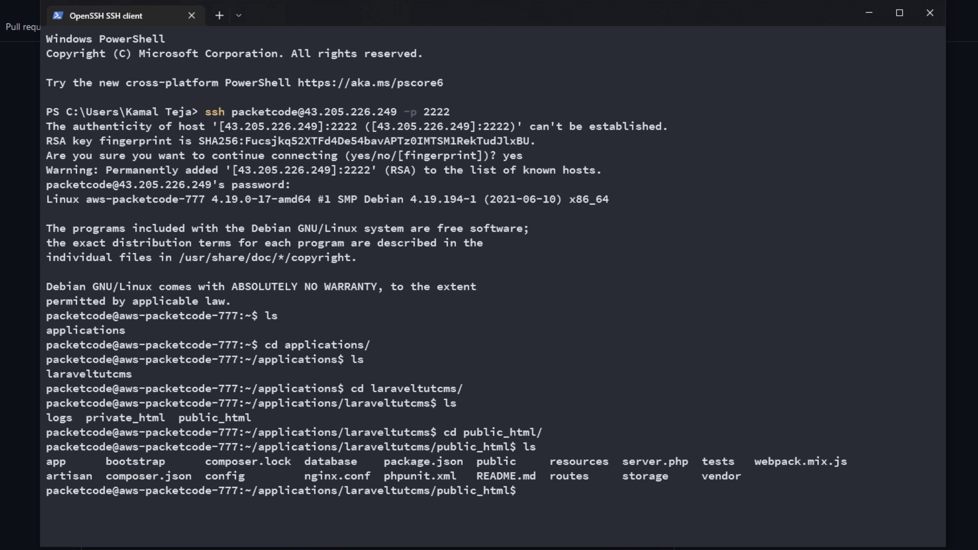
# Step: Try git clone of the laravel-blog URL into '.', which fails, then go back up
pyautogui.write('git clone')
pyautogui.hotkey('ctrl', 'v')
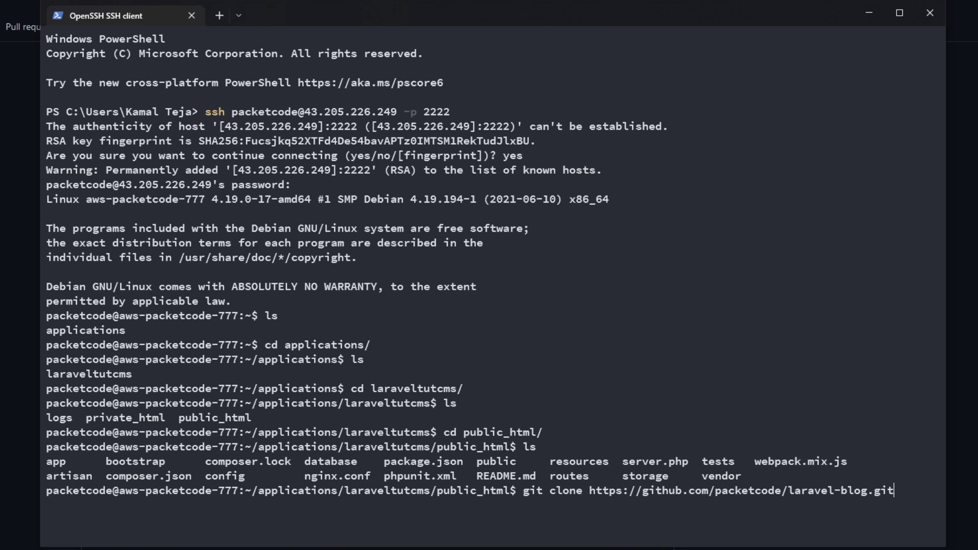
pyautogui.write('.')
pyautogui.press('Return')
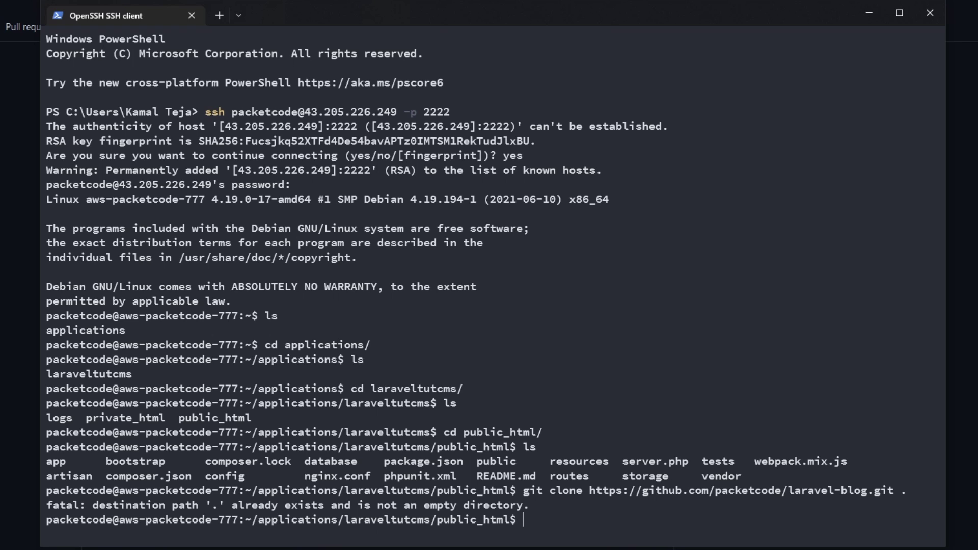
pyautogui.write('cd ..')
pyautogui.press('Return')
# Step: Delete public_html's visible contents with rm -R public_html/* and check it with ls
pyautogui.write('rm -R ')
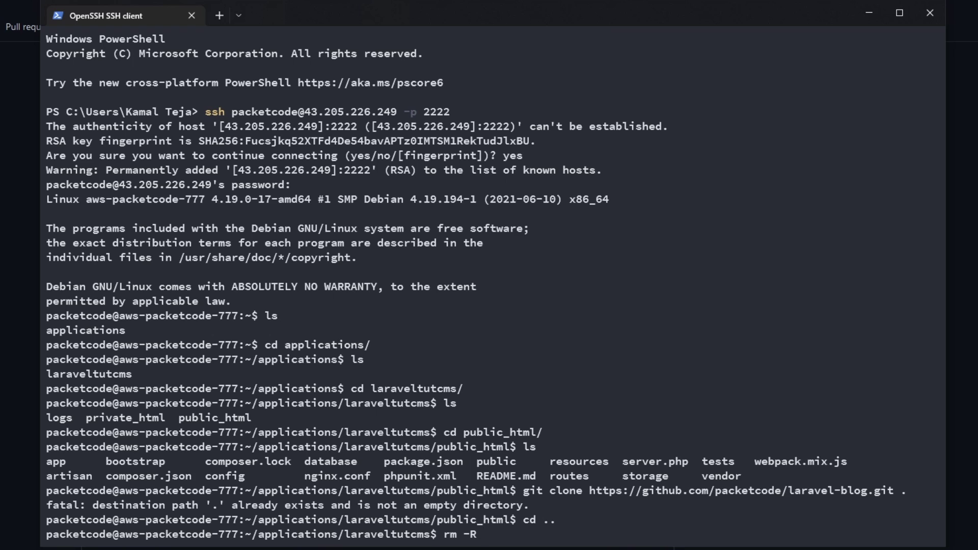
pyautogui.write('public_html/*')
pyautogui.press('Return')
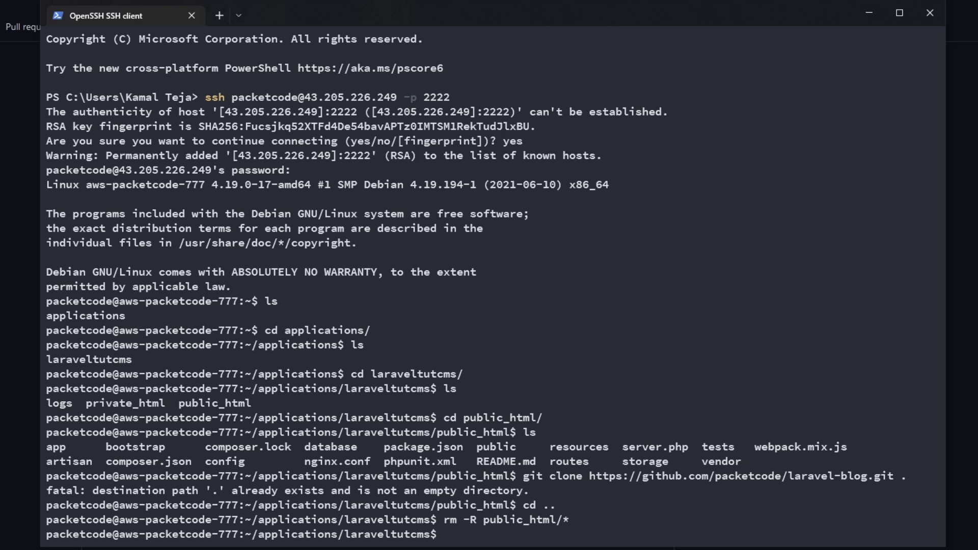
pyautogui.write('cd public_html/')
pyautogui.press('Return')
pyautogui.write('ls')
pyautogui.press('Return')
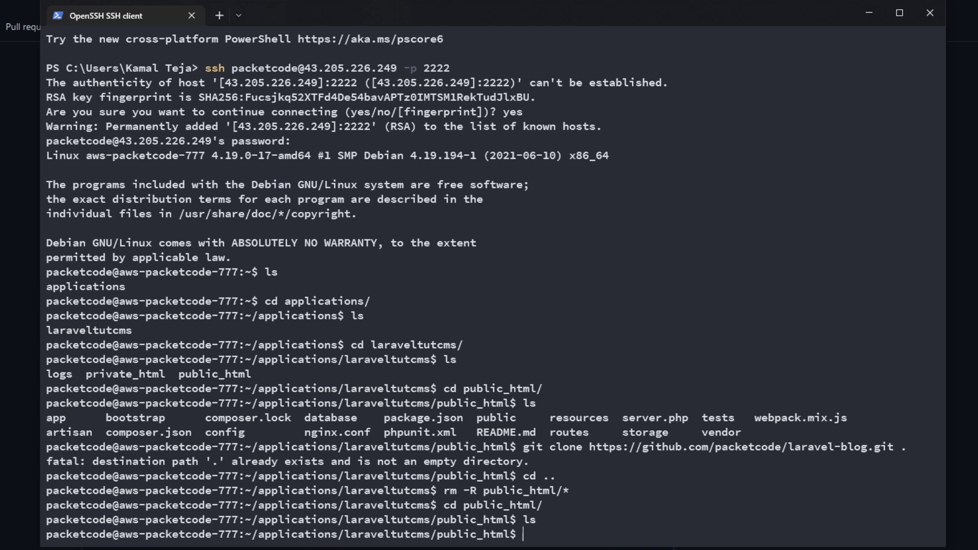
pyautogui.write('clear')
pyautogui.press('Return')
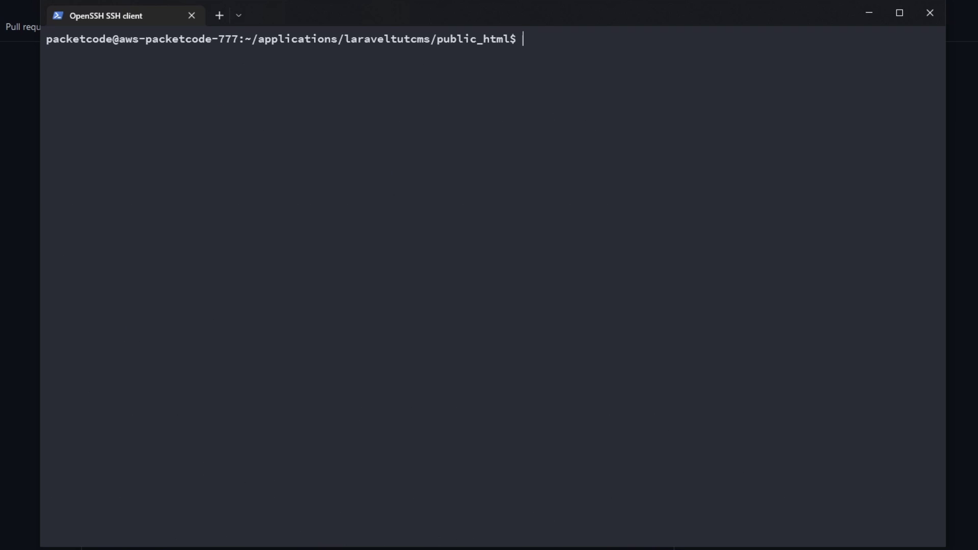
# Step: Retry the clone, find hidden files remaining via ls -a, and return to laraveltutcms
pyautogui.press('Up')
pyautogui.press('Up')
pyautogui.press('Up')
pyautogui.press('Up')
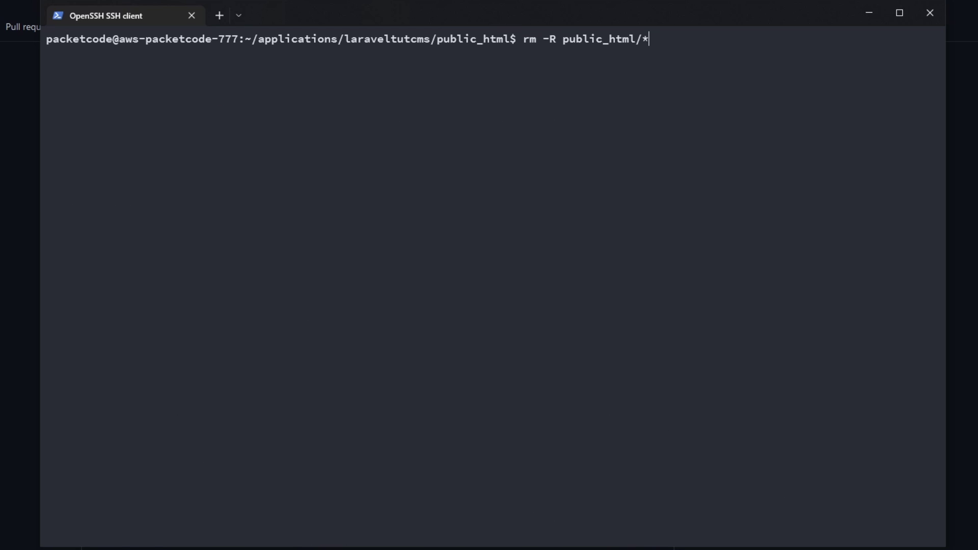
pyautogui.press('Up')
pyautogui.press('Return')
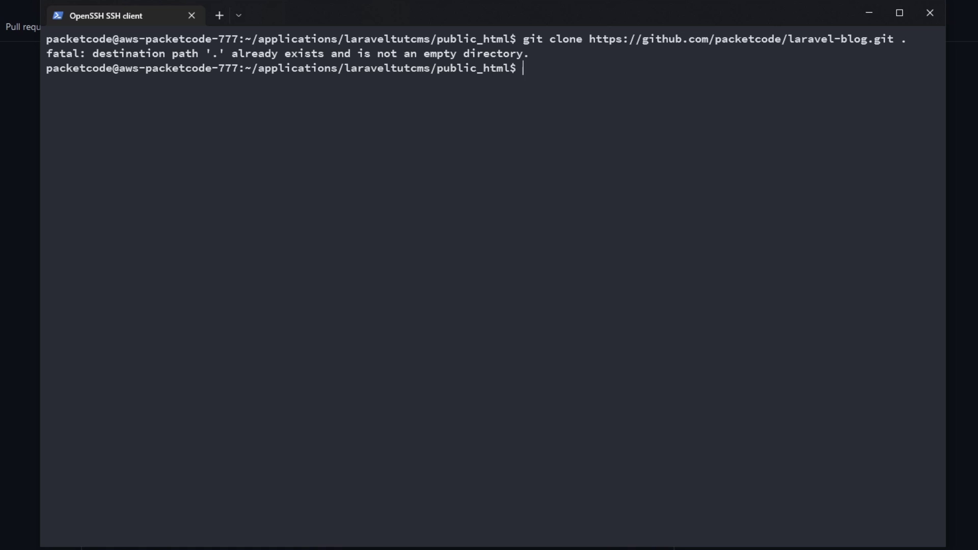
pyautogui.write('ls -a')
pyautogui.press('Return')
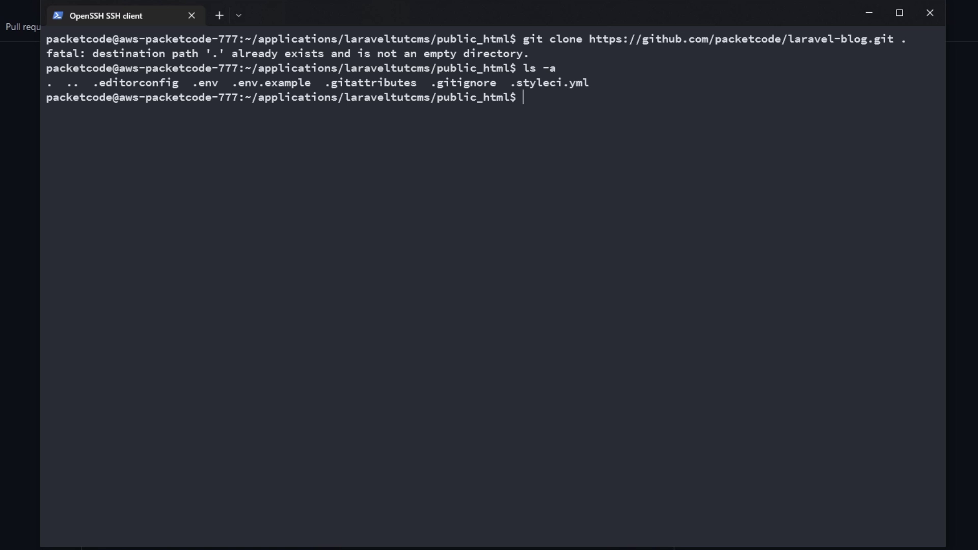
pyautogui.write('cd ..')
pyautogui.press('Return')
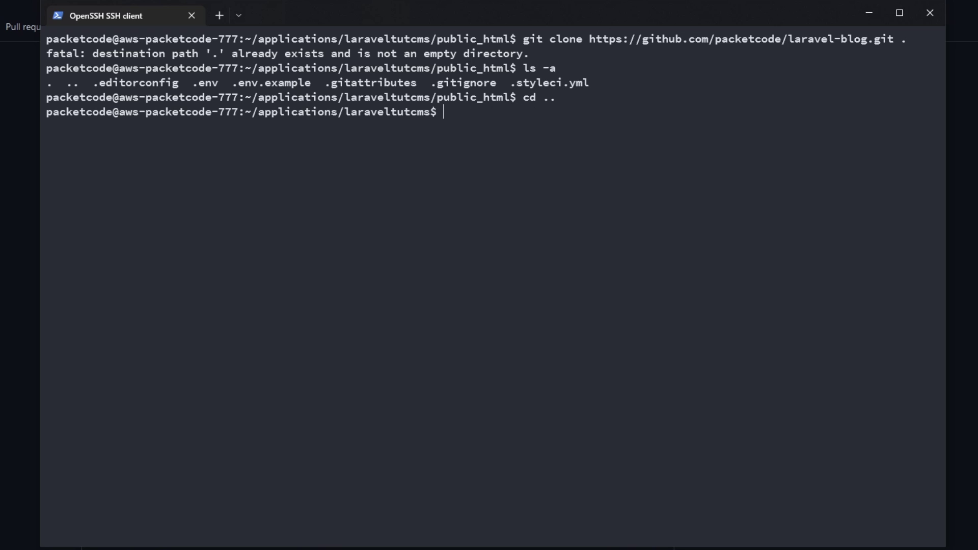
pyautogui.hotkey('ctrl', 'l')
# Step: Remove hidden files with rm -R public_html/.* and confirm ls -a shows only . and .
pyautogui.write('rm ')
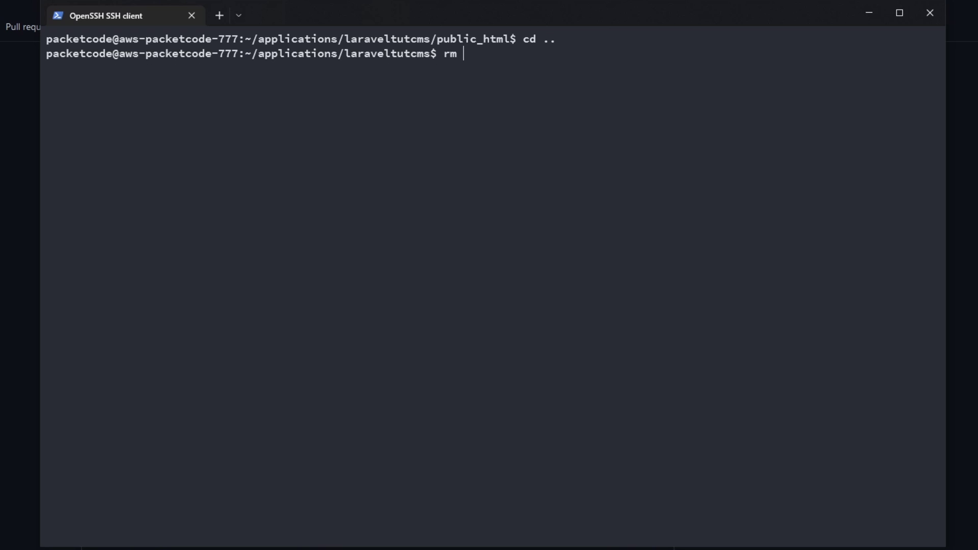
pyautogui.write('-R public_html/')
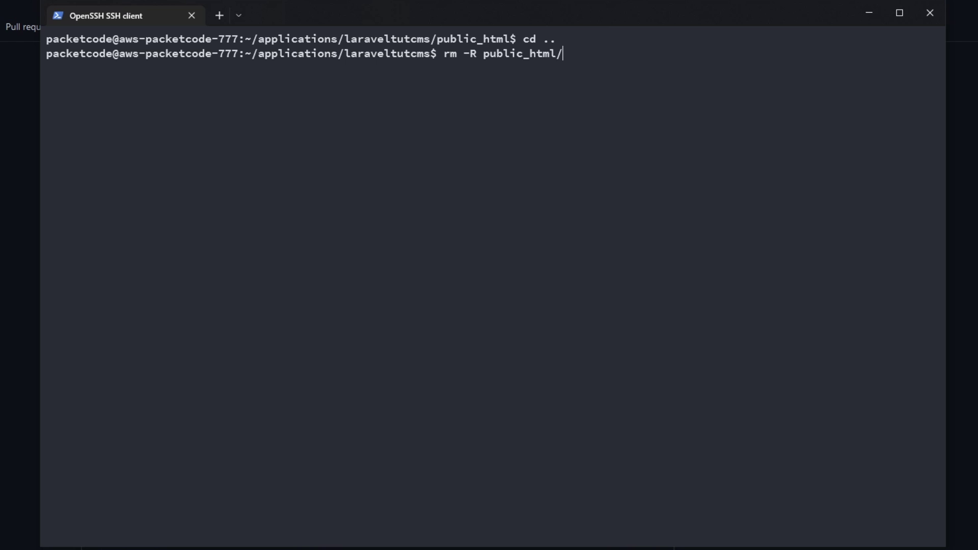
pyautogui.write('.*')
pyautogui.press('Return')
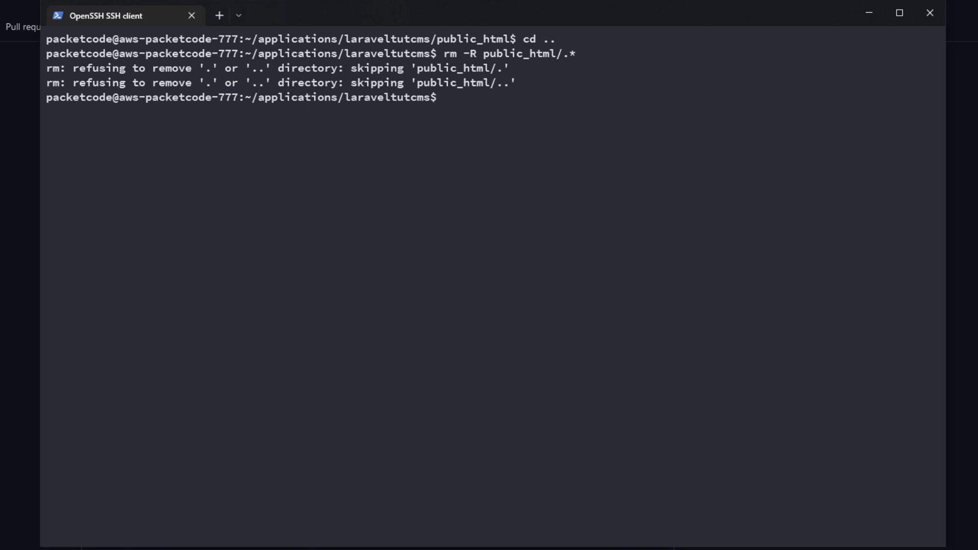
pyautogui.write('cd public_html/')
pyautogui.press('Return')
pyautogui.write('ls -a')
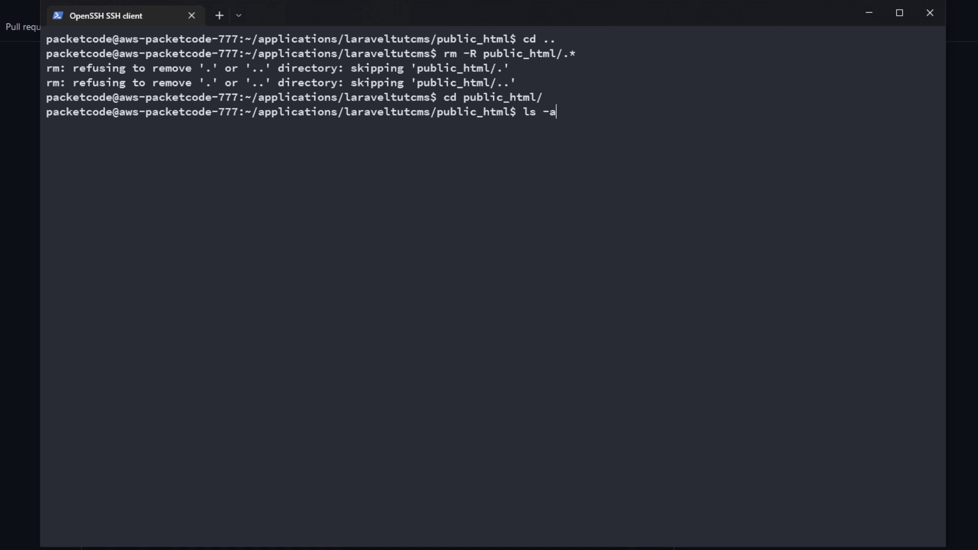
pyautogui.press('Return')
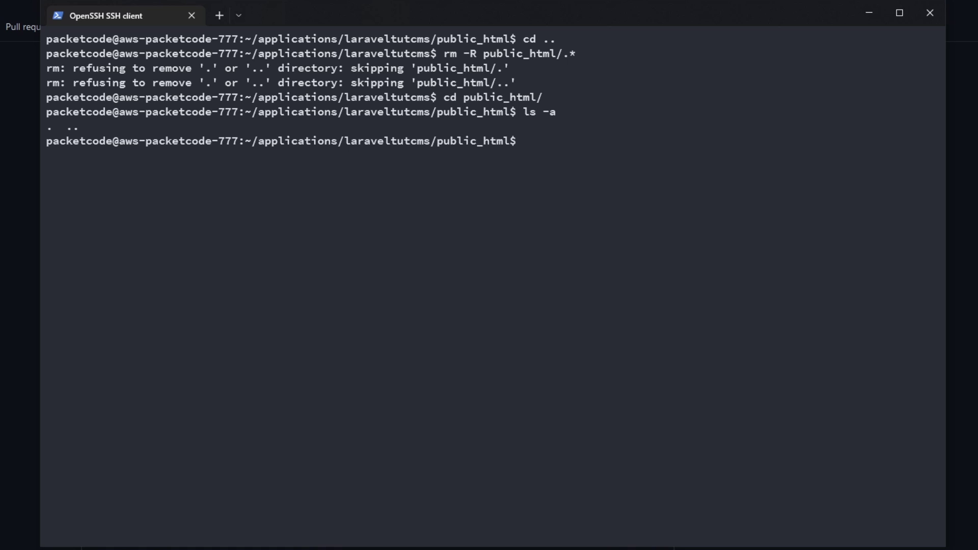
pyautogui.press('Up')
pyautogui.press('Up')
pyautogui.press('Up')
pyautogui.press('Up')
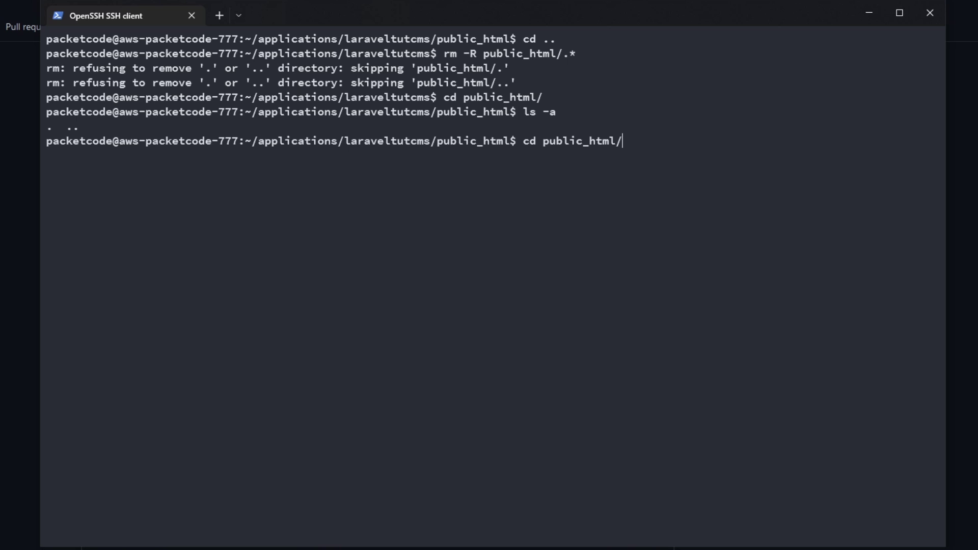
# Step: Clone the laravel-blog repository into public_html and list the project files
pyautogui.press('Return')
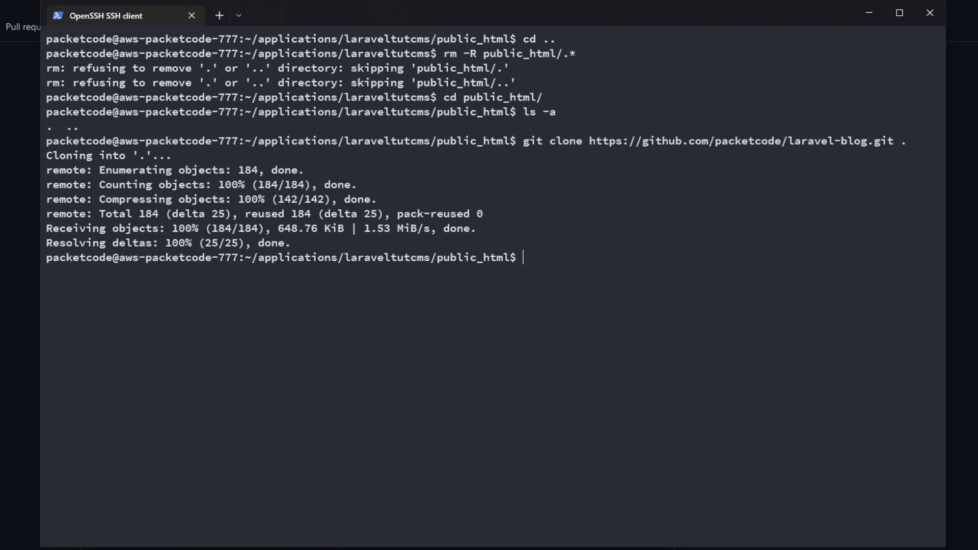
pyautogui.write('ls')
pyautogui.press('Return')
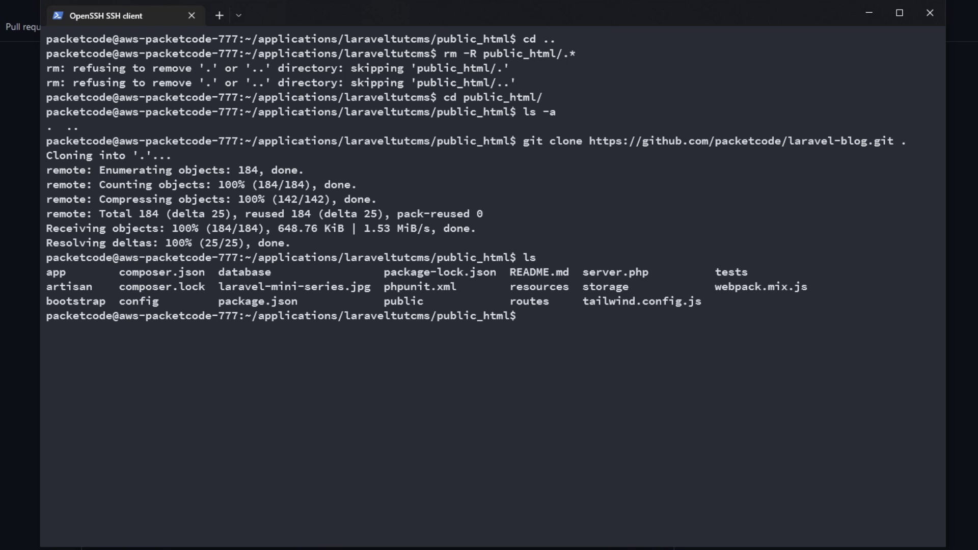
pyautogui.write('clear')
pyautogui.press('Return')
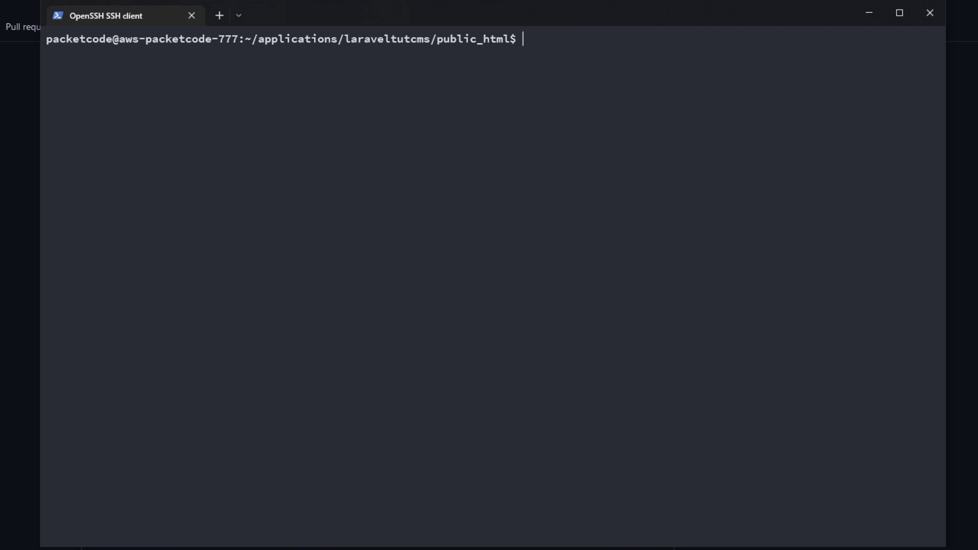
# Step: Run composer update and composer install to fetch the project dependencies
pyautogui.write('composer update')
pyautogui.press('Return')
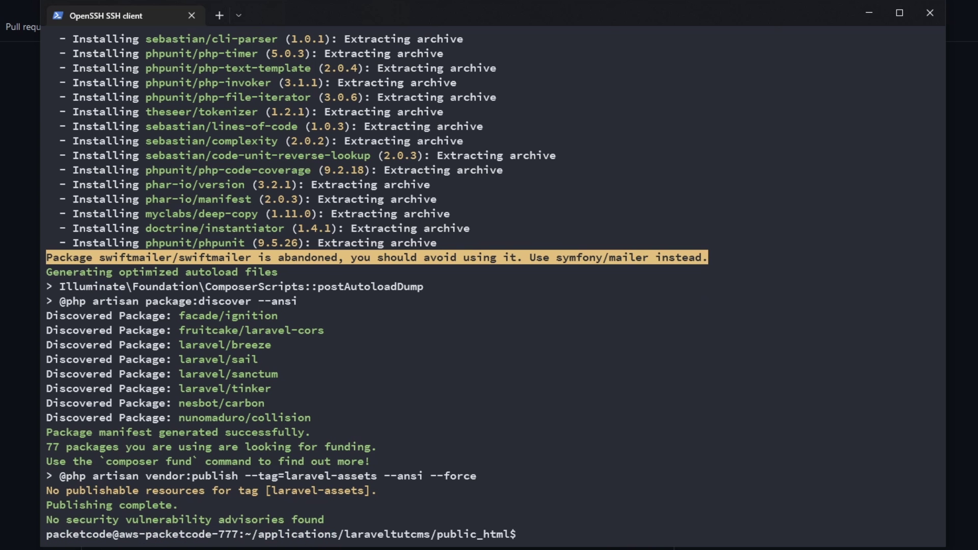
pyautogui.write('composer install')
pyautogui.press('Return')
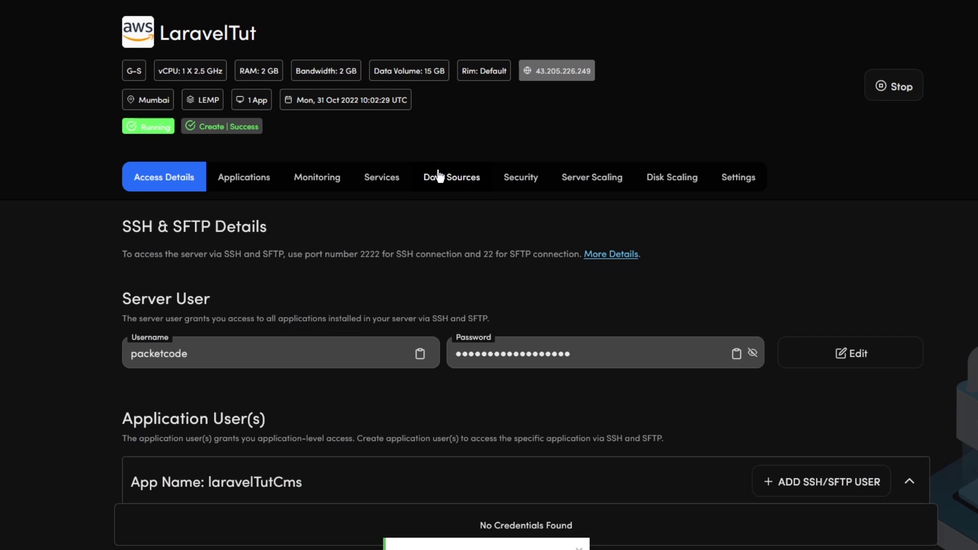
# Step: Start a new MySQL datasource named laravelTut with laravelTut as the username
pyautogui.click(437, 175)
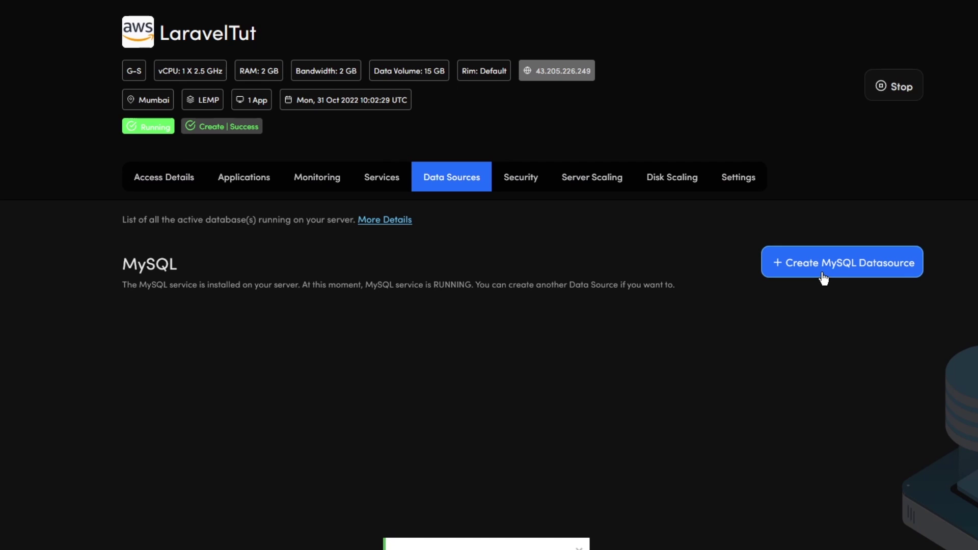
pyautogui.click(813, 266)
pyautogui.write('laravelTut')
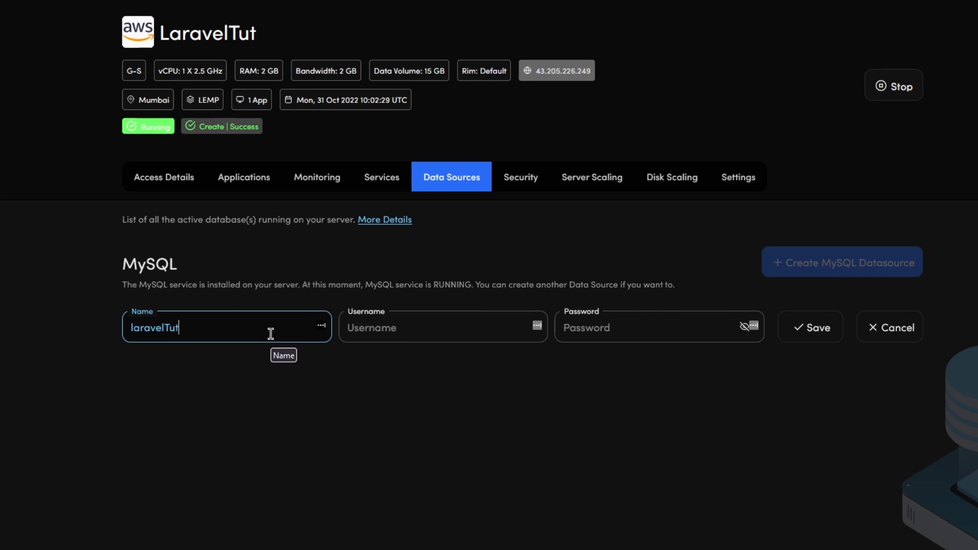
pyautogui.doubleClick(271, 334)
pyautogui.hotkey('ctrl', 'c')
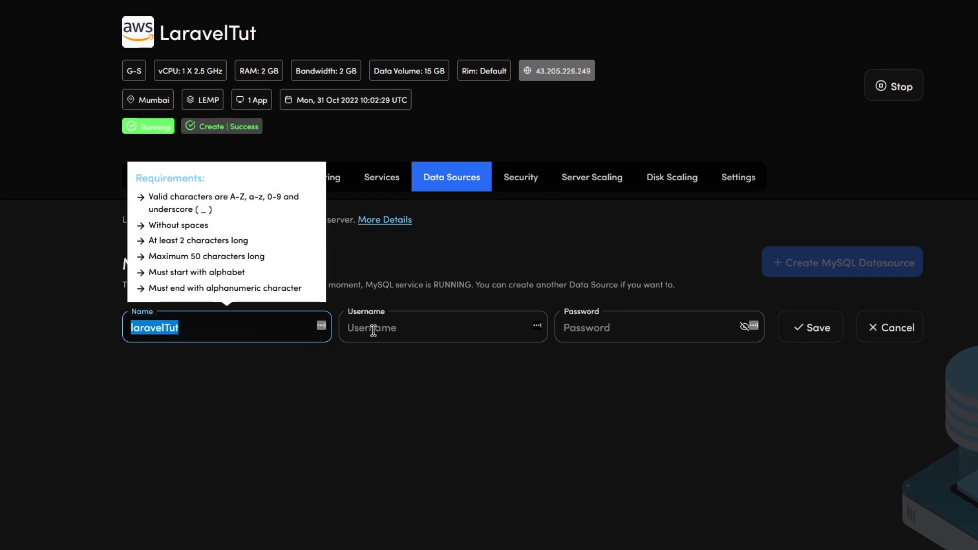
pyautogui.click(373, 329)
pyautogui.hotkey('ctrl', 'v')
# Step: Set a generated password with an added @, save the database, and reveal its credentials
pyautogui.click(595, 329)
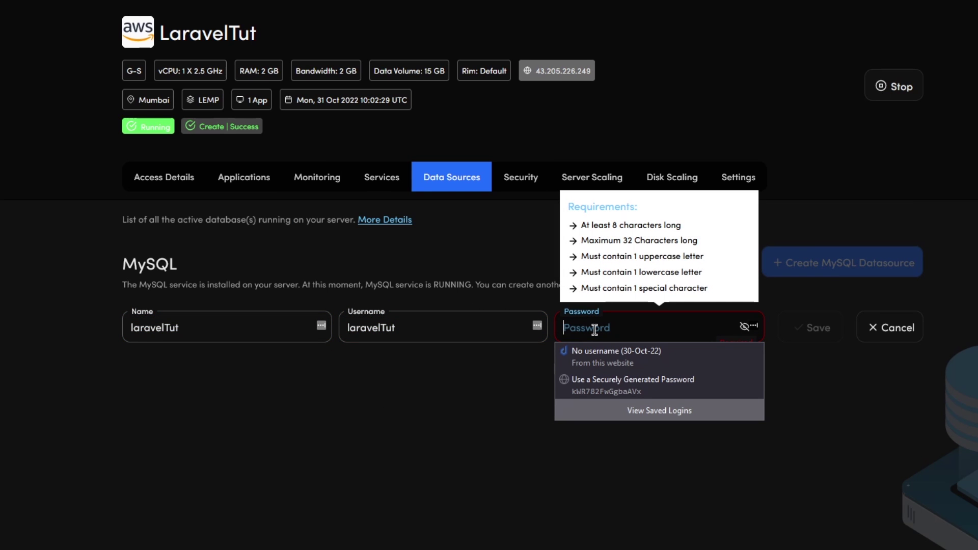
pyautogui.click(633, 385)
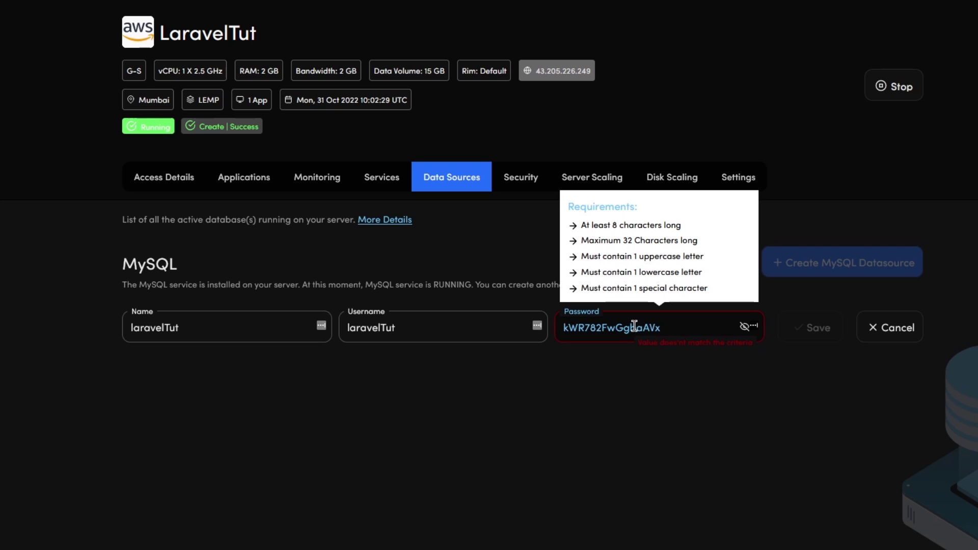
pyautogui.click(634, 327)
pyautogui.write('@')
pyautogui.click(635, 389)
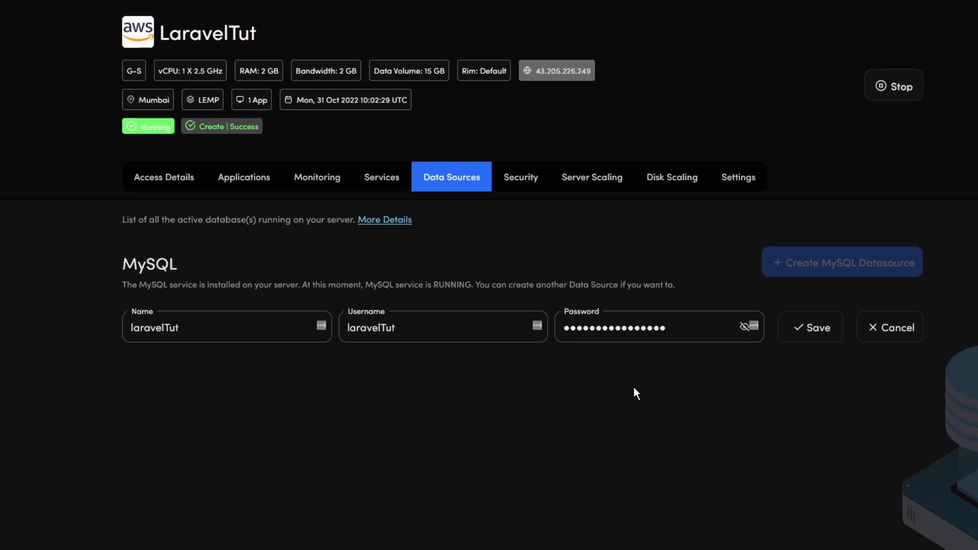
pyautogui.click(819, 330)
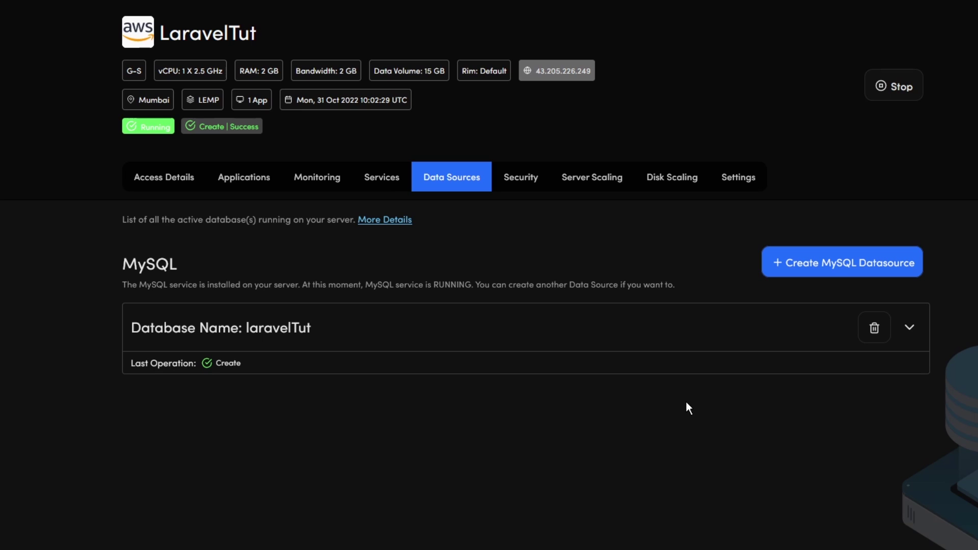
pyautogui.click(909, 330)
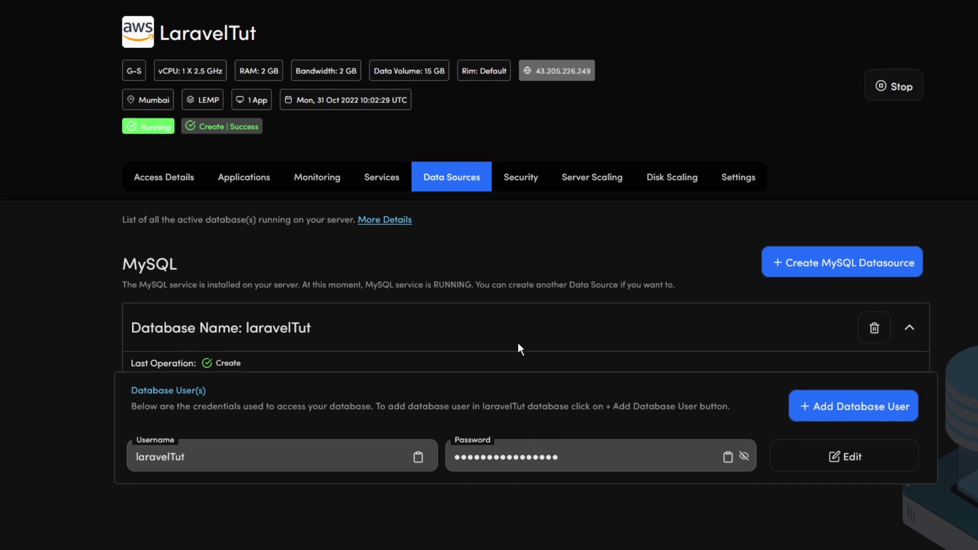
pyautogui.hotkey('alt', 'Tab')
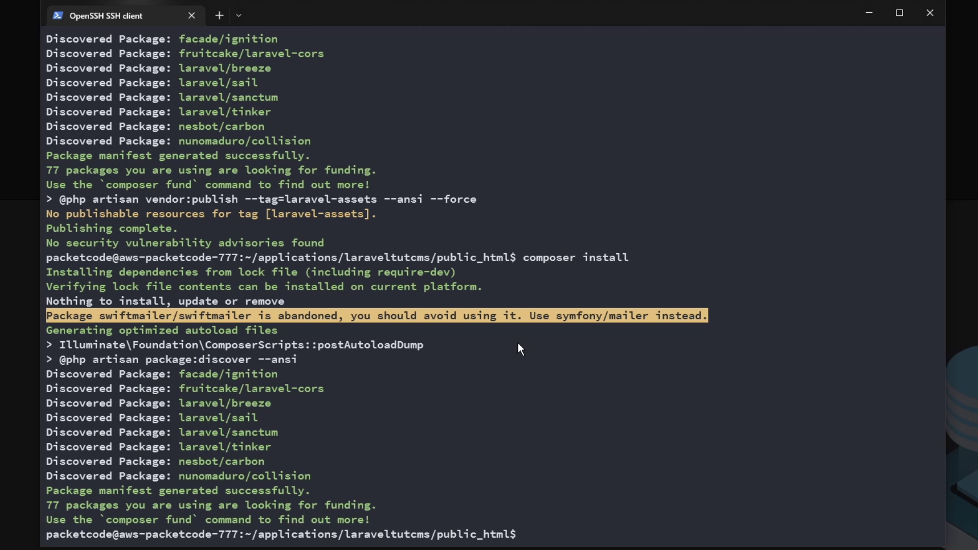
# Step: Copy .env.example to .env and open .env in nano
pyautogui.write('clear')
pyautogui.press('Return')
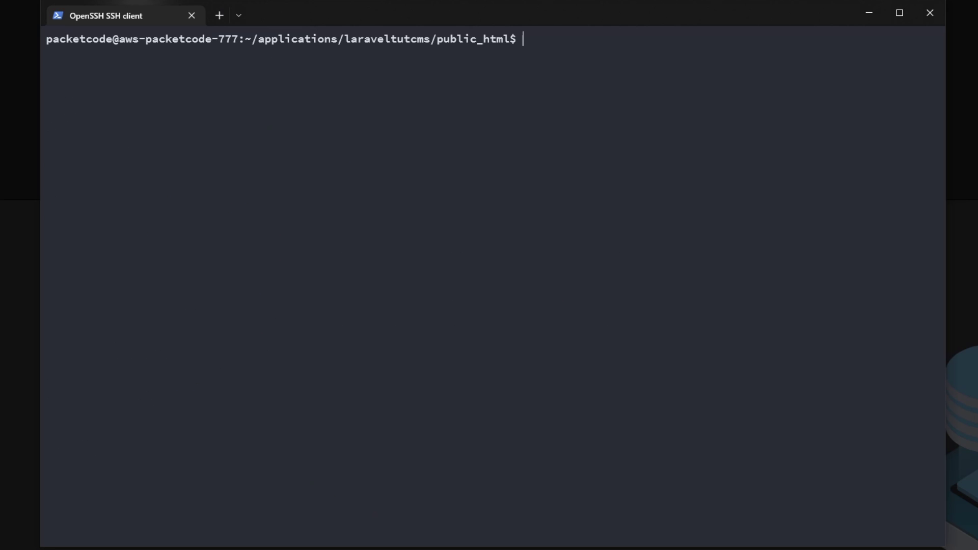
pyautogui.write('ls -a')
pyautogui.press('Return')
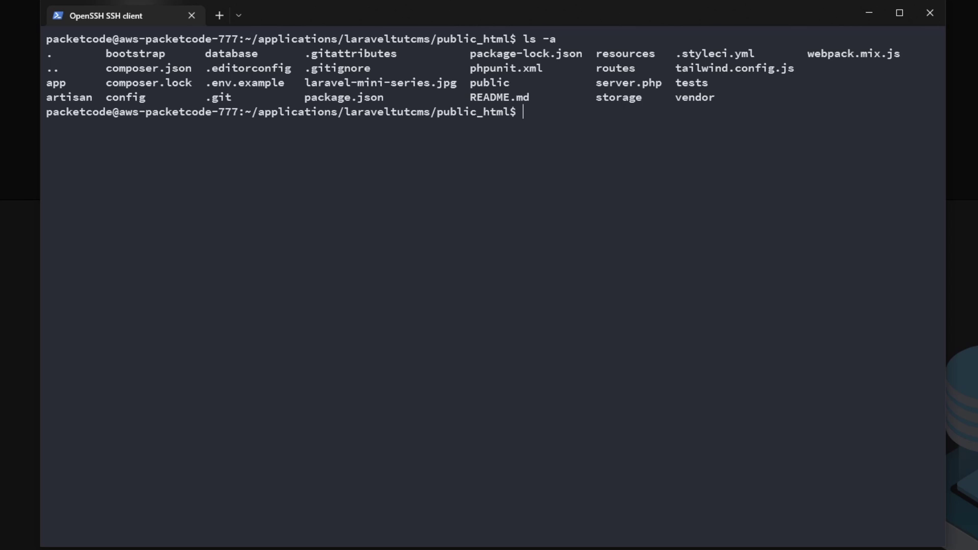
pyautogui.write('cp .env.example .env')
pyautogui.press('Return')
pyautogui.write('nano .')
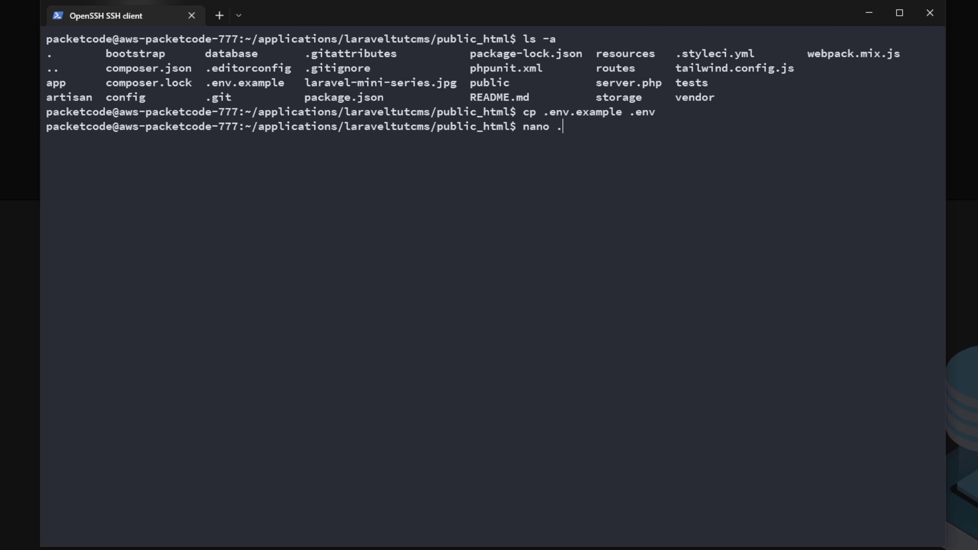
pyautogui.write('env')
pyautogui.press('Return')
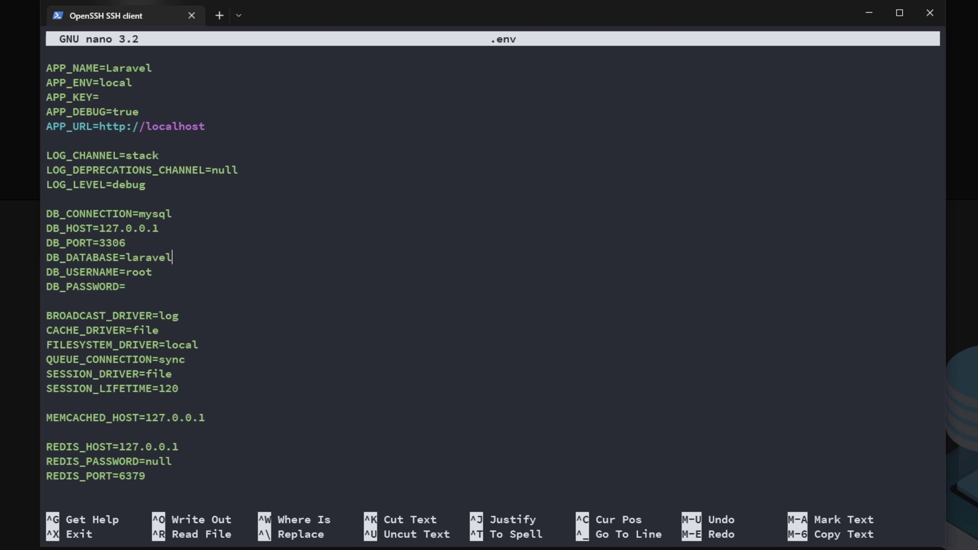
# Step: Set DB_DATABASE and DB_USERNAME to laravelTut, paste the database password, and save .env
pyautogui.write('Tut')
pyautogui.press('Down')
pyautogui.press('BackSpace')
pyautogui.press('BackSpace')
pyautogui.press('BackSpace')
pyautogui.press('BackSpace')
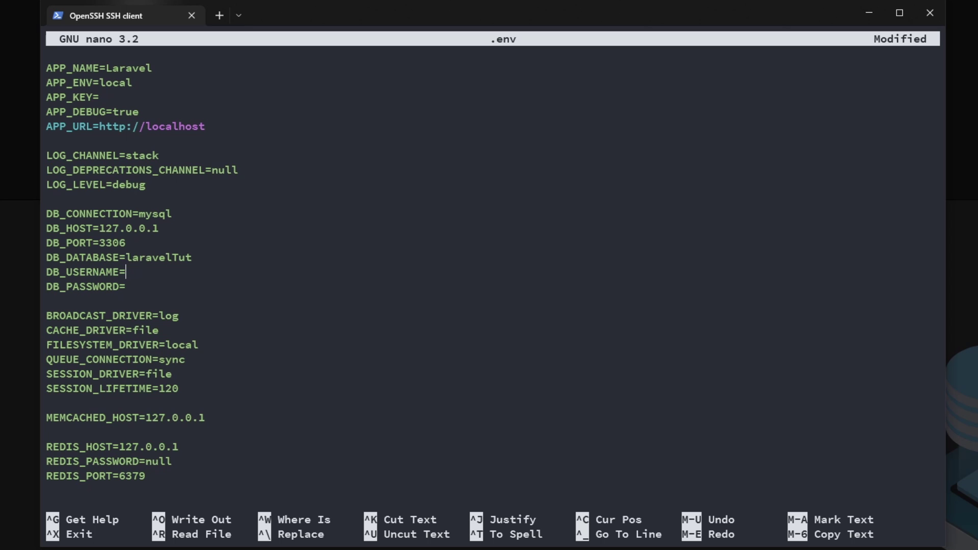
pyautogui.write('laravelTut')
pyautogui.press('Down')
pyautogui.hotkey('alt', 'Tab')
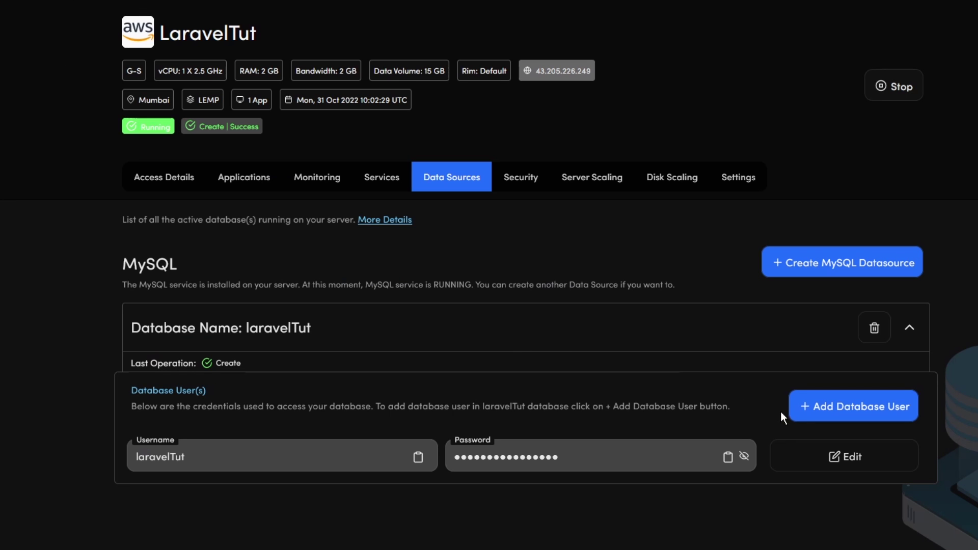
pyautogui.click(728, 457)
pyautogui.hotkey('alt', 'Tab')
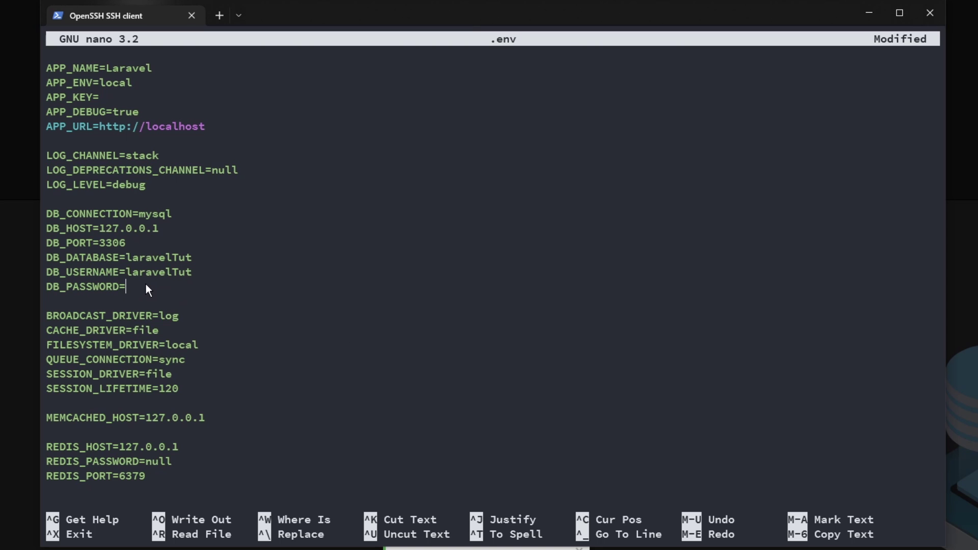
pyautogui.hotkey('ctrl', 'v')
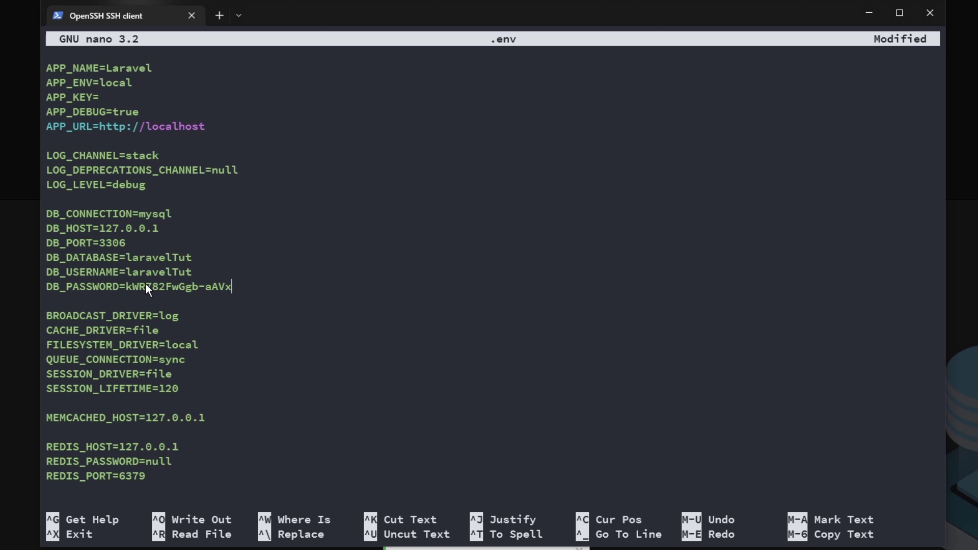
pyautogui.hotkey('ctrl', 'o')
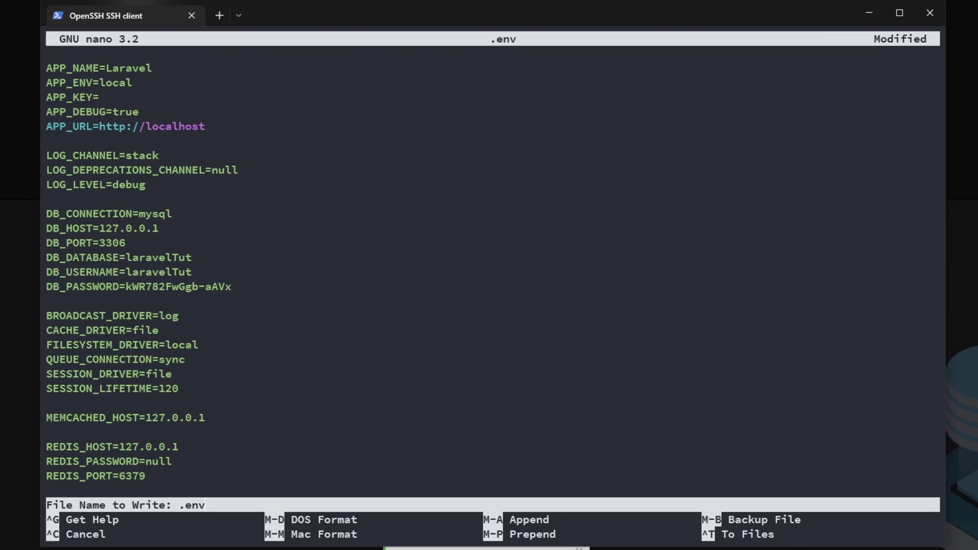
pyautogui.press('Return')
pyautogui.hotkey('ctrl', 'x')
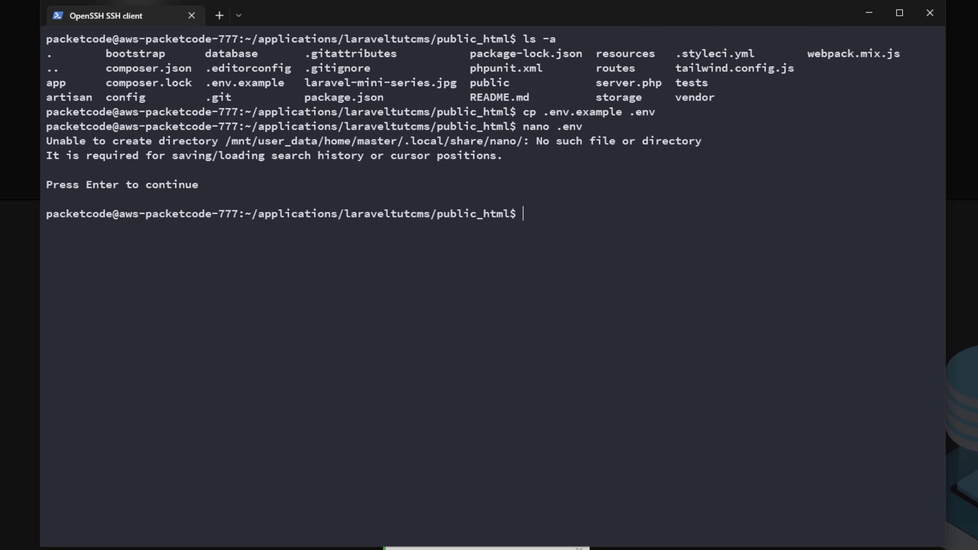
# Step: Run php artisan migrate:fresh, then php artisan db:seed to load the sample posts
pyautogui.write('php artisan migrate:fresh')
pyautogui.press('Return')
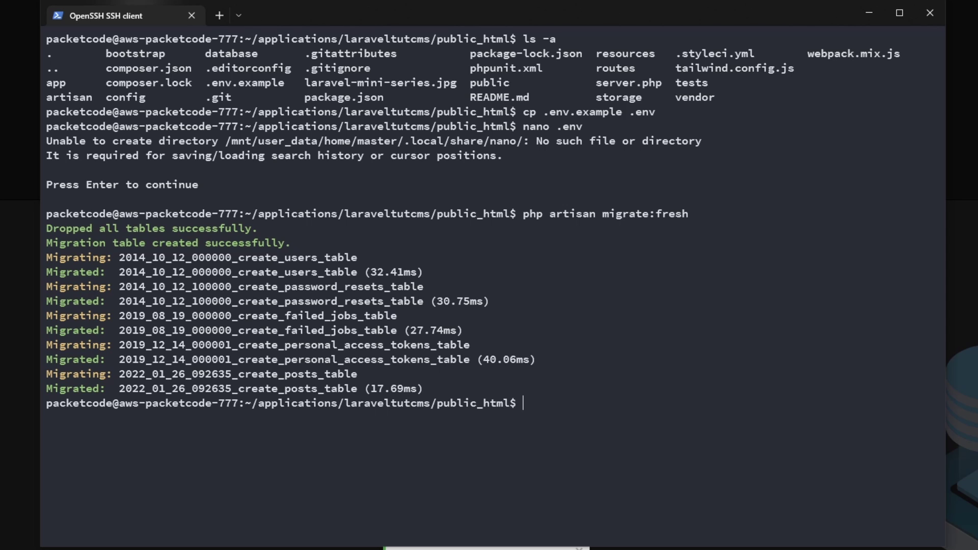
pyautogui.write('php artisan seee')
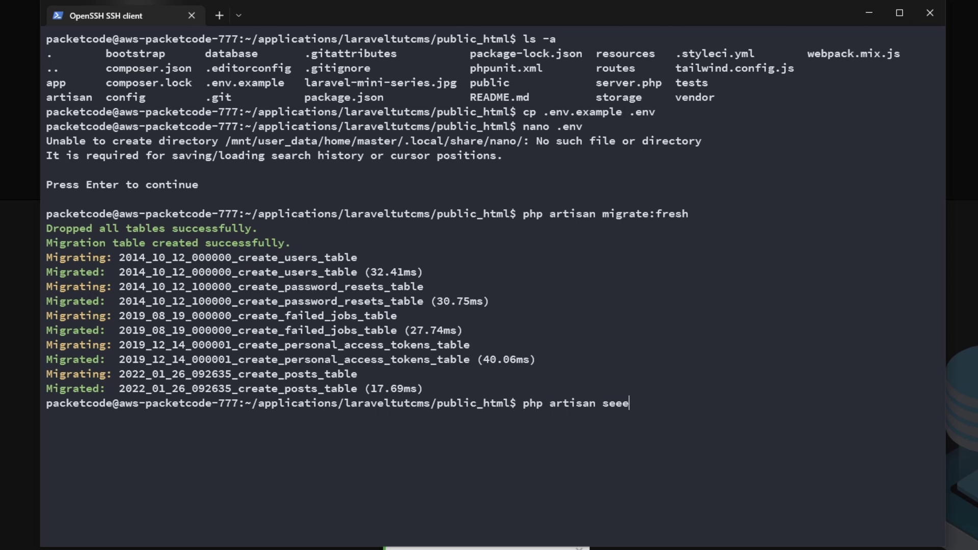
pyautogui.press('BackSpace')
pyautogui.press('BackSpace')
pyautogui.press('BackSpace')
pyautogui.press('BackSpace')
pyautogui.write('db:seed')
pyautogui.press('Return')
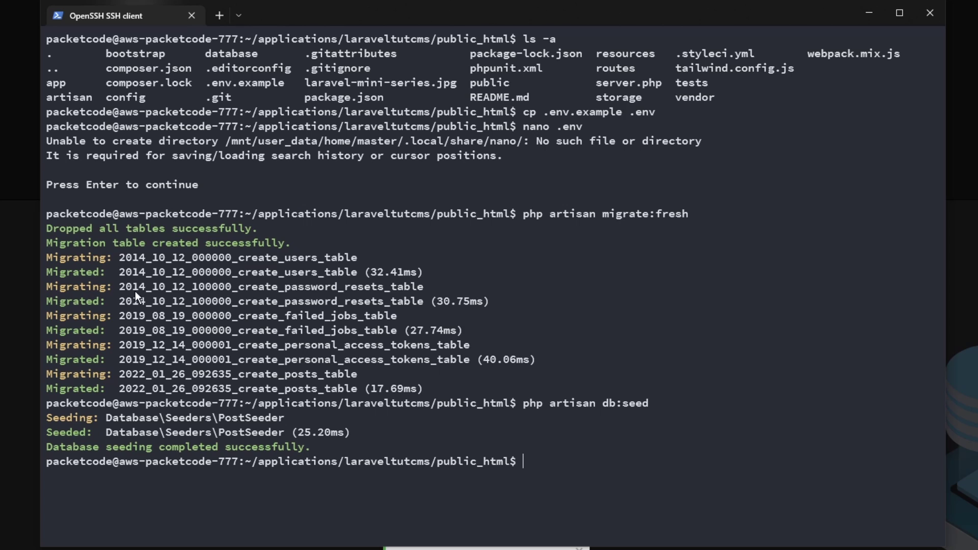
pyautogui.hotkey('alt', 'Tab')
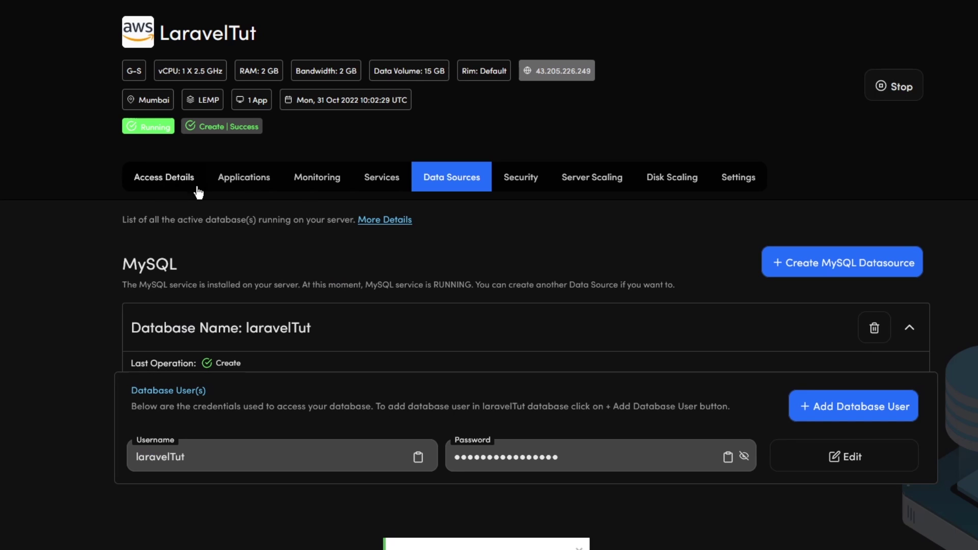
# Step: Visit the site from Applications and read its storage log permission-denied error
pyautogui.click(222, 182)
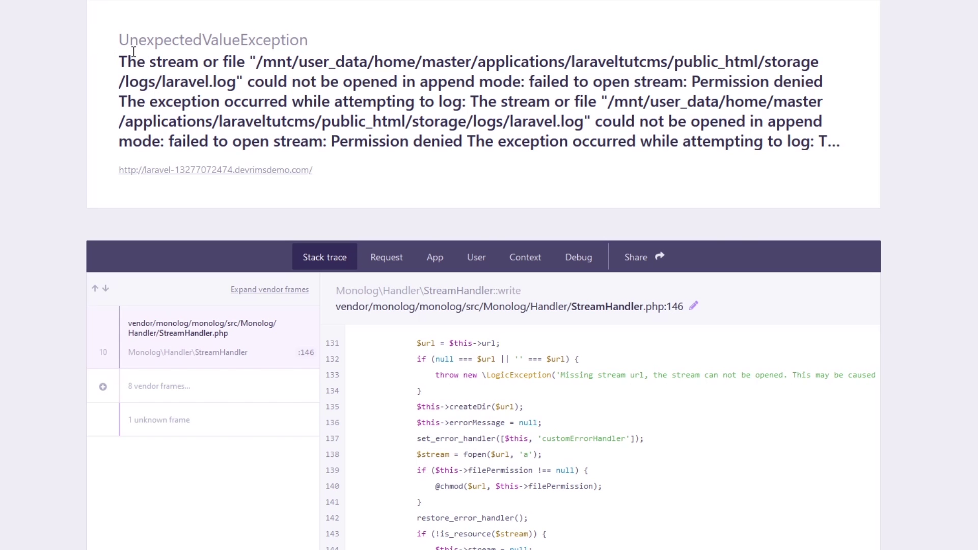
pyautogui.moveTo(118, 60); pyautogui.dragTo(737, 181)
pyautogui.click(905, 158)
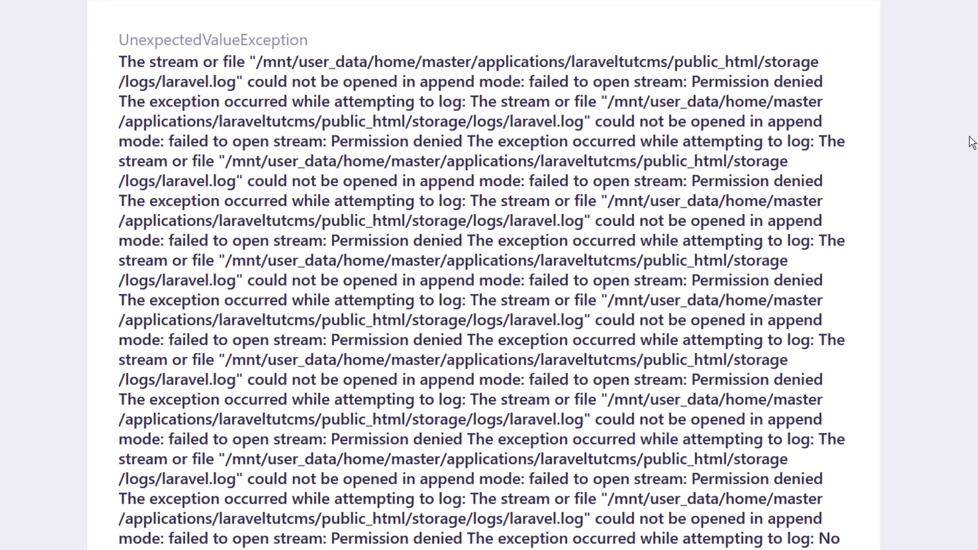
pyautogui.moveTo(766, 62); pyautogui.dragTo(827, 68)
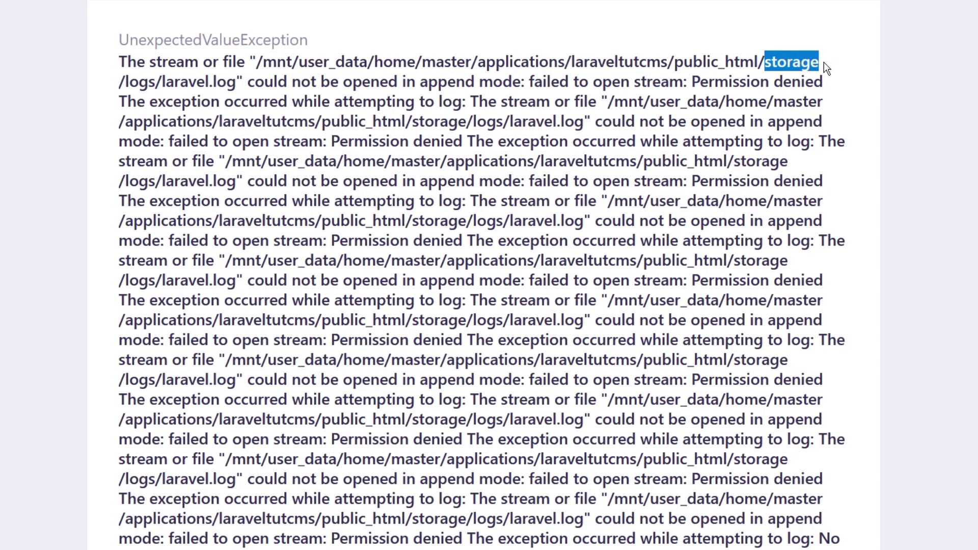
pyautogui.scroll(-10, 252, 229)
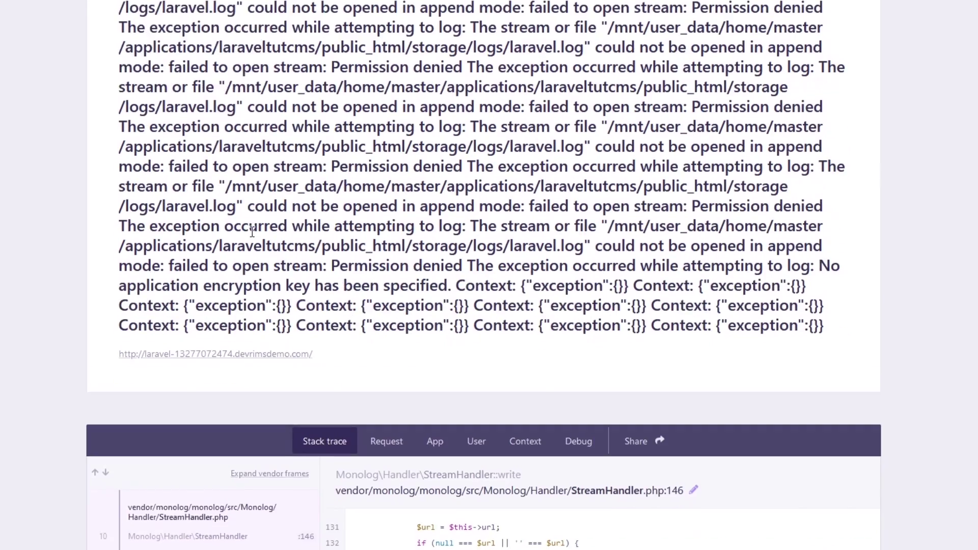
pyautogui.scroll(10, 253, 232)
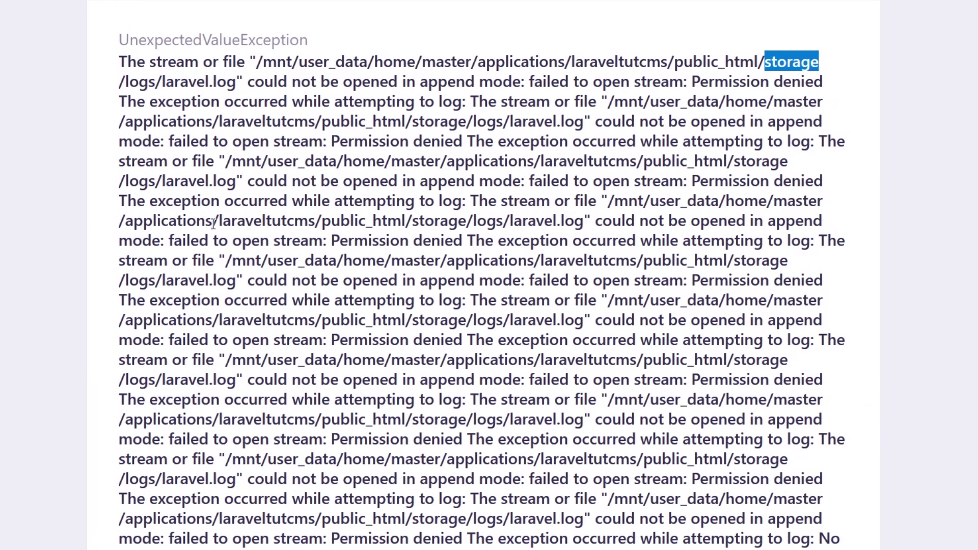
# Step: Run chmod -R 777 storage over SSH and reload the site
pyautogui.hotkey('alt', 'Tab')
pyautogui.write('chmod -')
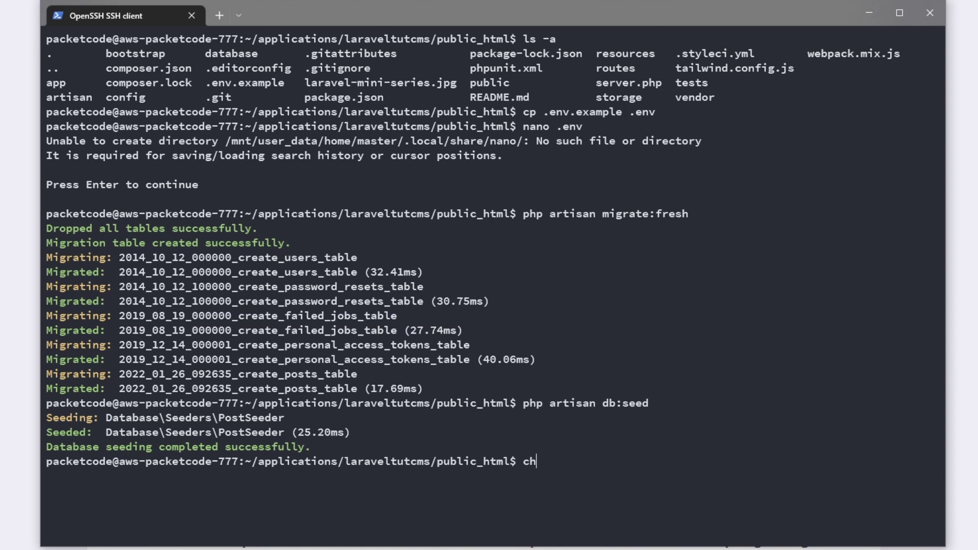
pyautogui.write('R 777 stiarge')
pyautogui.press('BackSpace')
pyautogui.press('BackSpace')
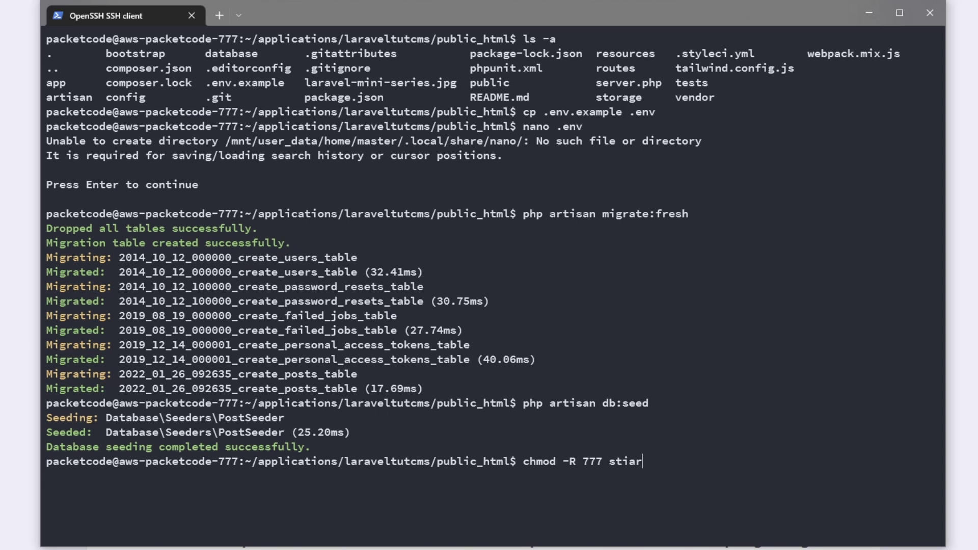
pyautogui.press('BackSpace')
pyautogui.press('BackSpace')
pyautogui.press('BackSpace')
pyautogui.write('orage')
pyautogui.press('Return')
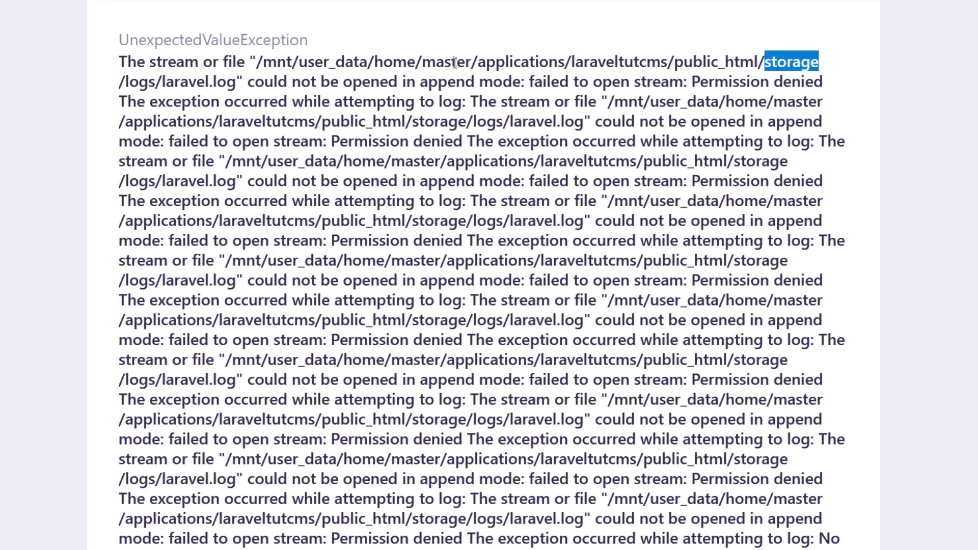
pyautogui.press('F5')
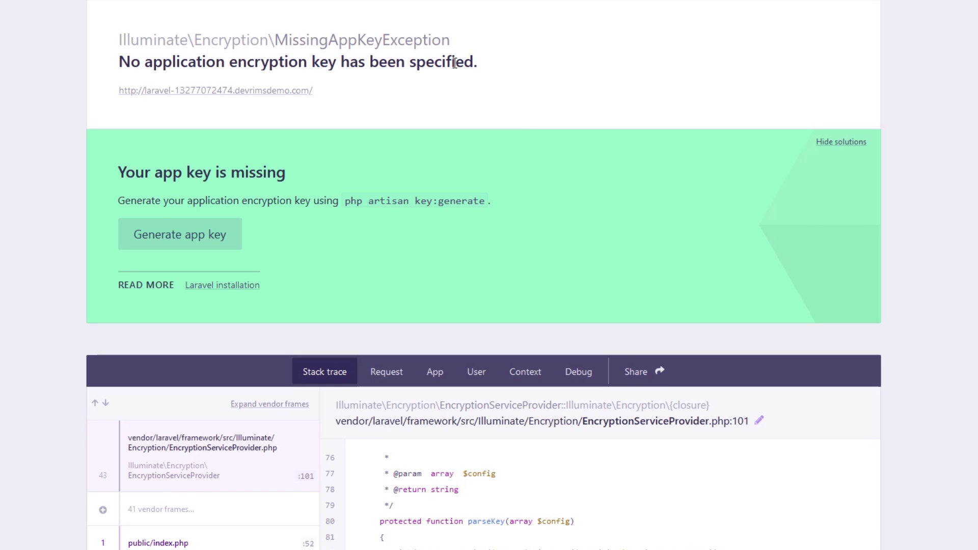
# Step: Run php artisan key:generate in the SSH terminal to set the app key
pyautogui.hotkey('alt', 'Tab')
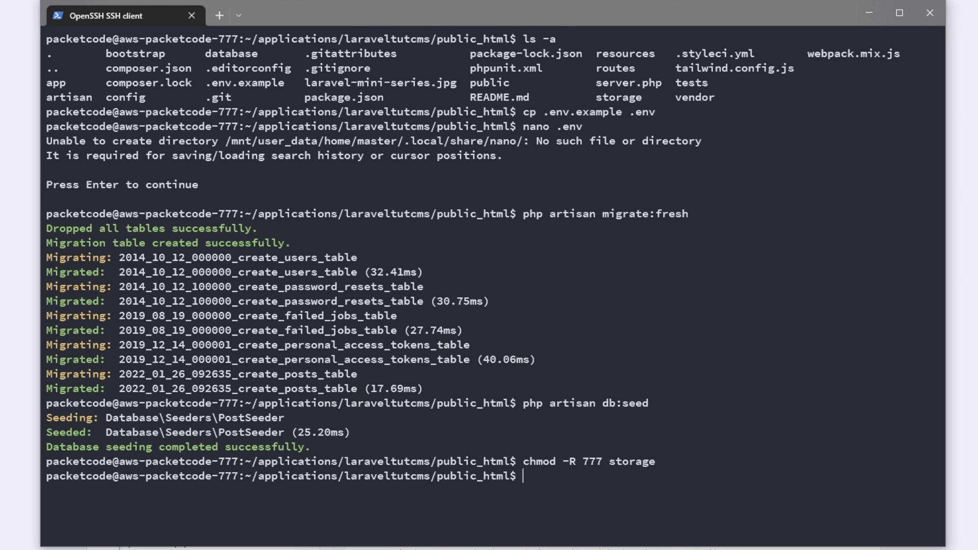
pyautogui.write('php artisan key:generate')
pyautogui.press('Return')
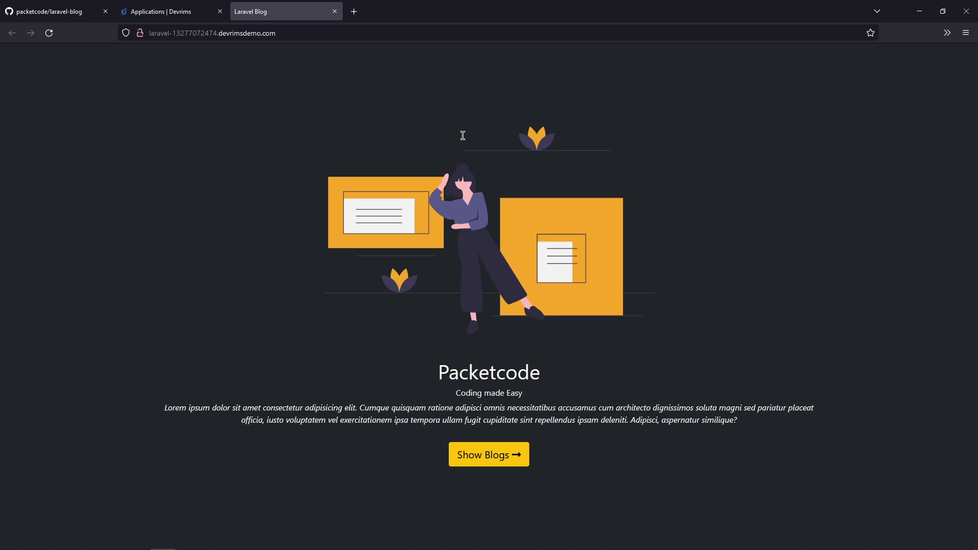
# Step: Go from the Show Blogs login redirect to the /register page
pyautogui.click(484, 460)
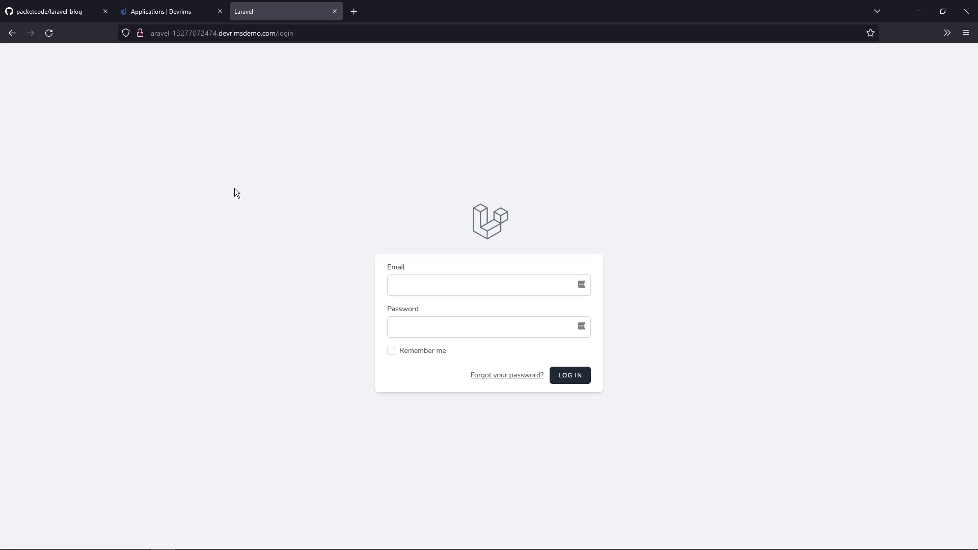
pyautogui.doubleClick(285, 34)
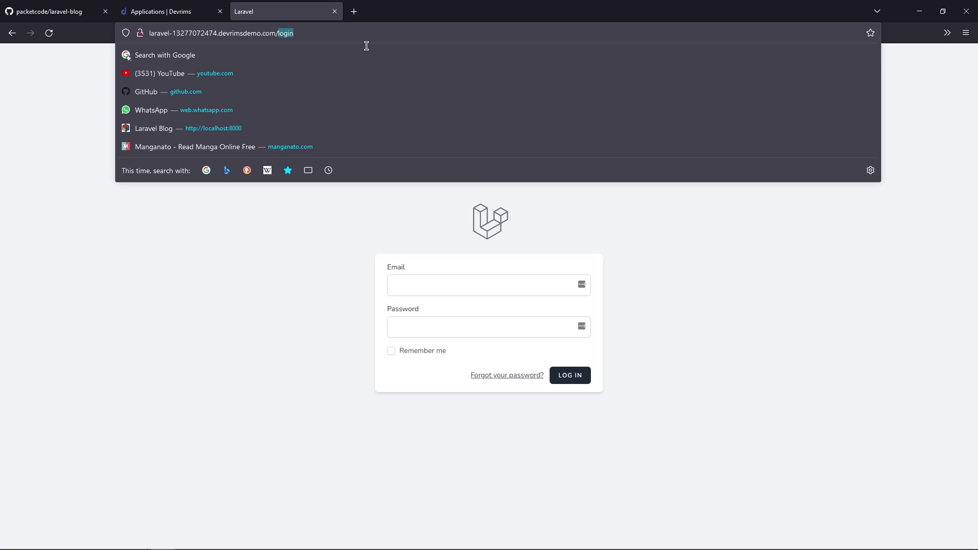
pyautogui.write('register')
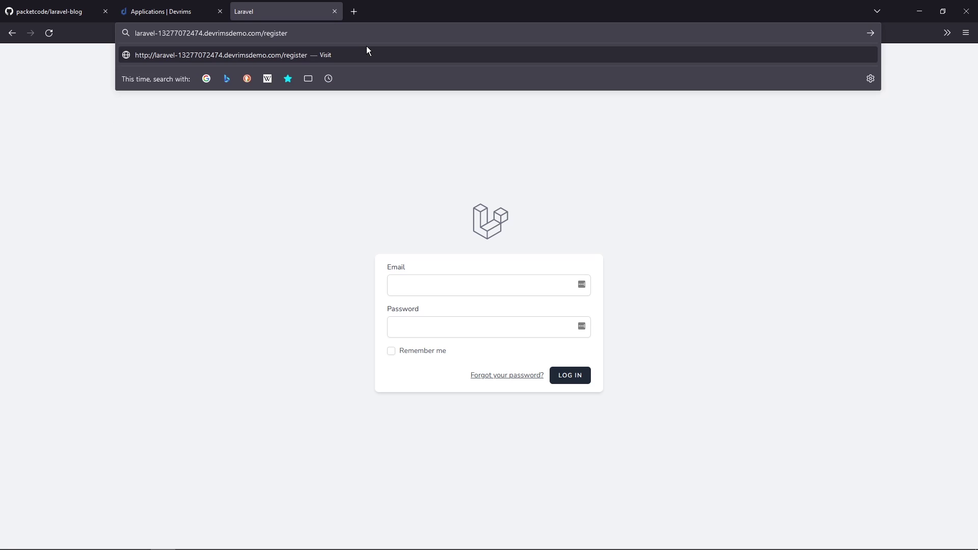
pyautogui.press('Return')
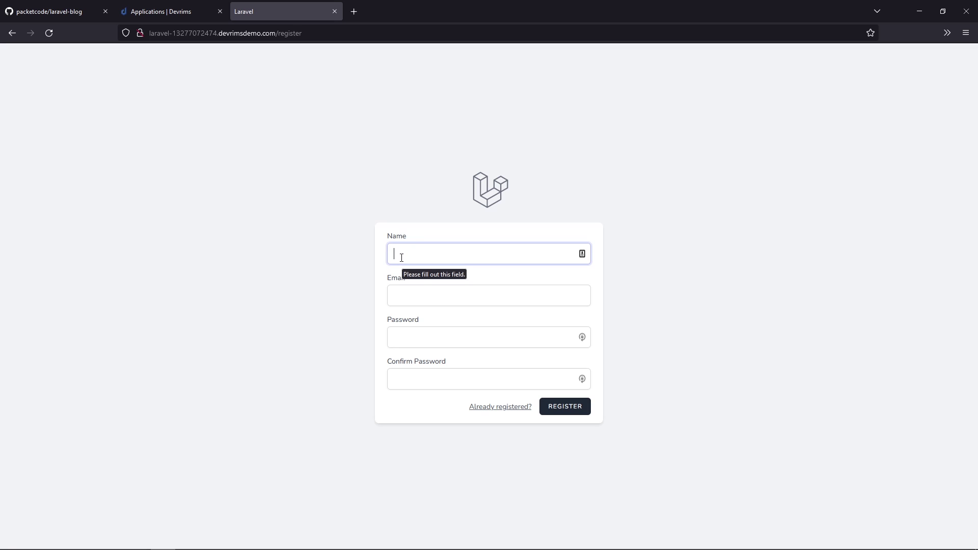
# Step: Register an account named Admin with an e-mail and password, then open the blog list
pyautogui.write('Admin')
pyautogui.click(411, 288)
pyautogui.write('admin@gmail.com')
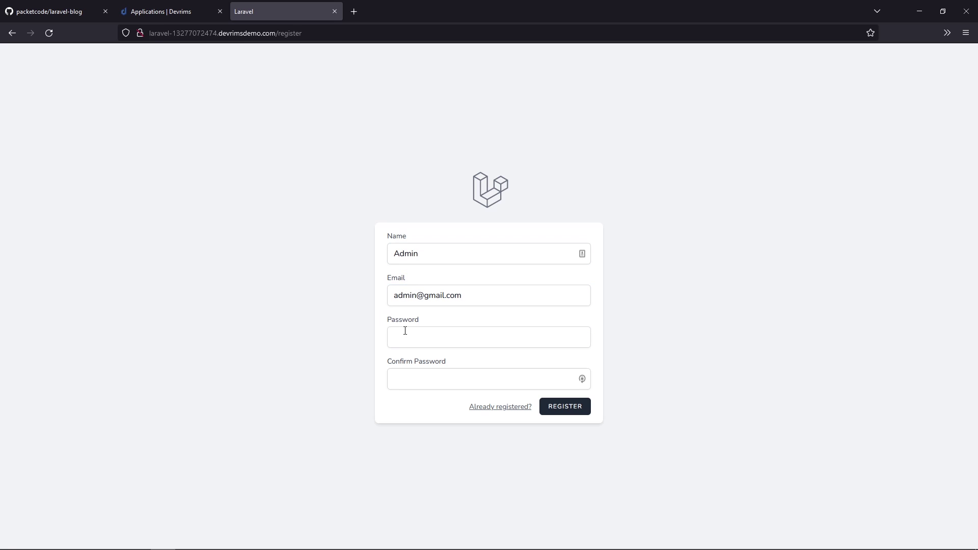
pyautogui.click(406, 331)
pyautogui.write('password123')
pyautogui.click(415, 375)
pyautogui.write('password123')
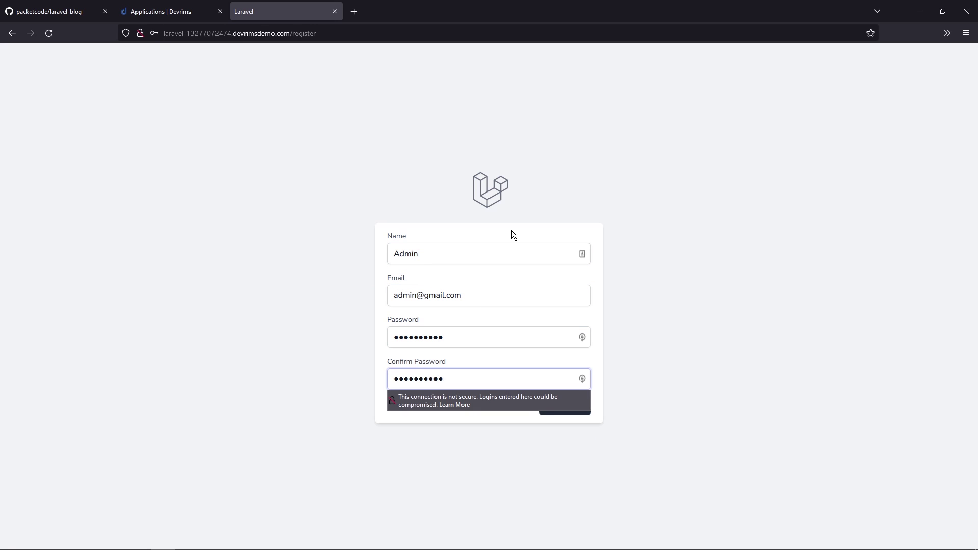
pyautogui.press('Return')
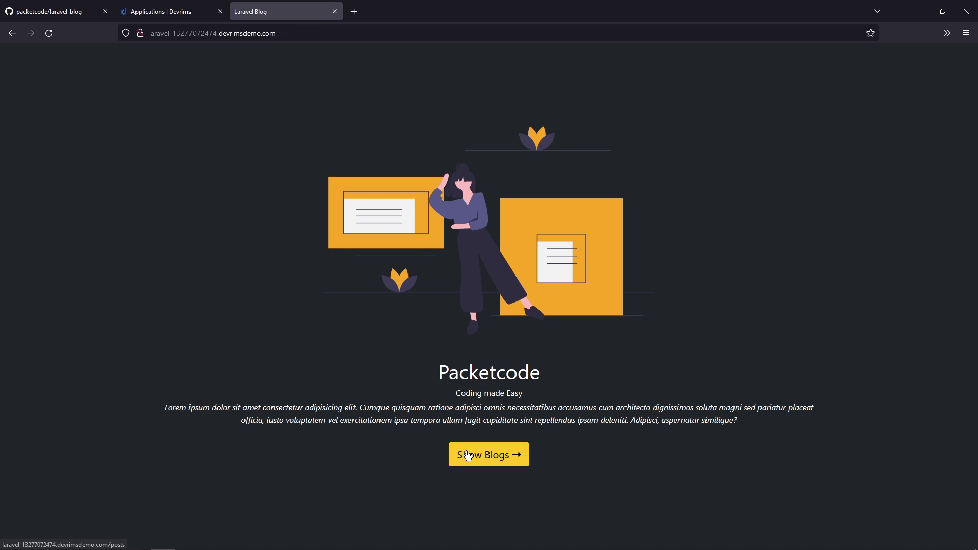
pyautogui.click(461, 451)
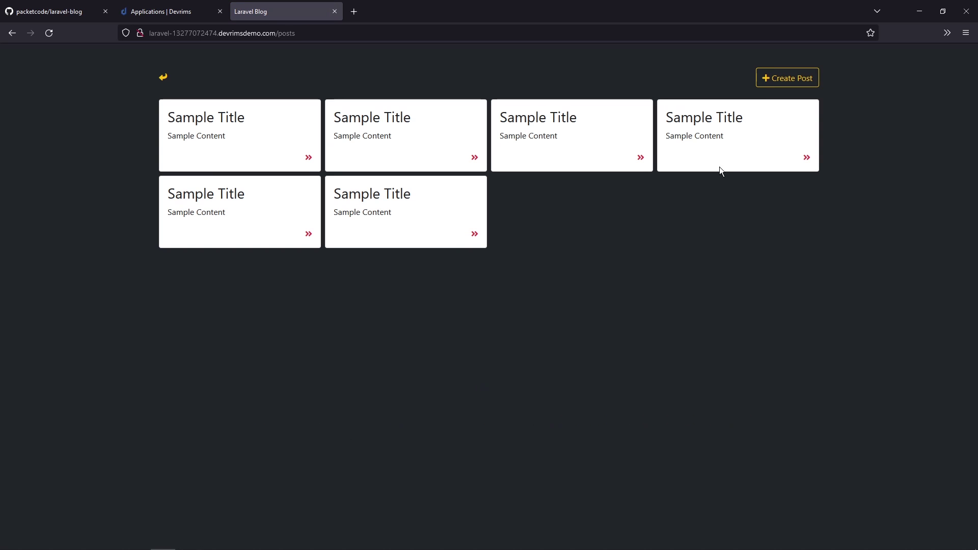
# Step: Publish a blog post titled 'Dummy Title' with content 'Some Dummy Data!!!', then return to the Devrims Applications tab
pyautogui.click(779, 78)
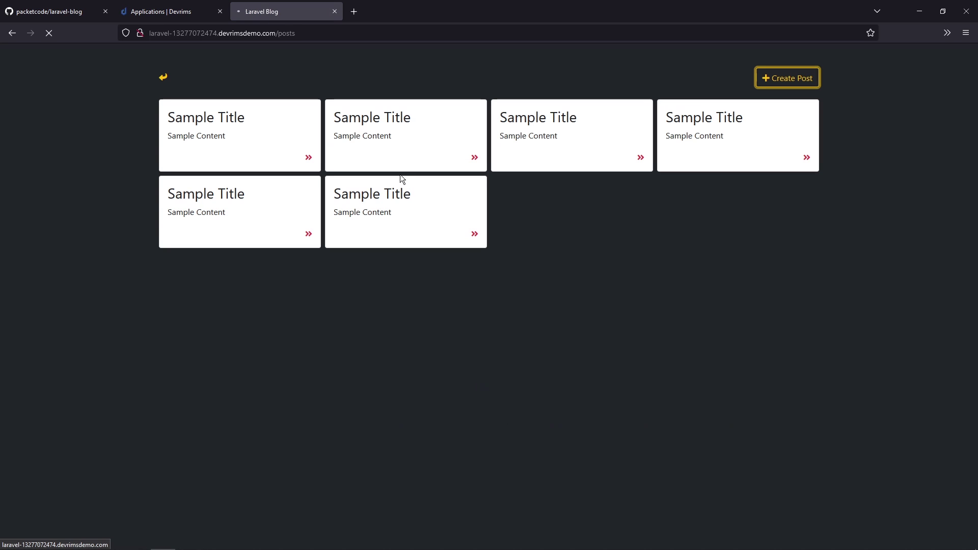
pyautogui.click(397, 147)
pyautogui.write('Dummy Title')
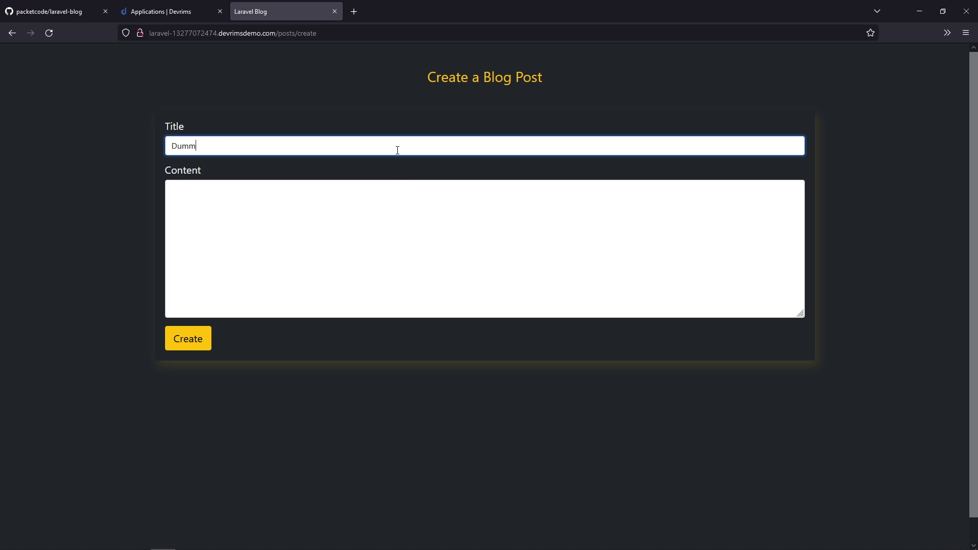
pyautogui.click(391, 235)
pyautogui.write('Some Dummy ')
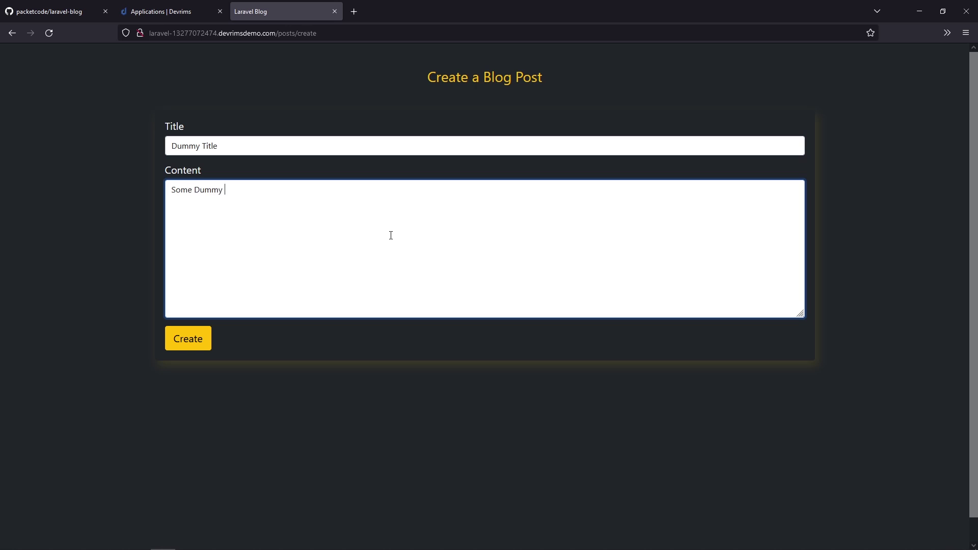
pyautogui.write('Data!!!')
pyautogui.click(200, 338)
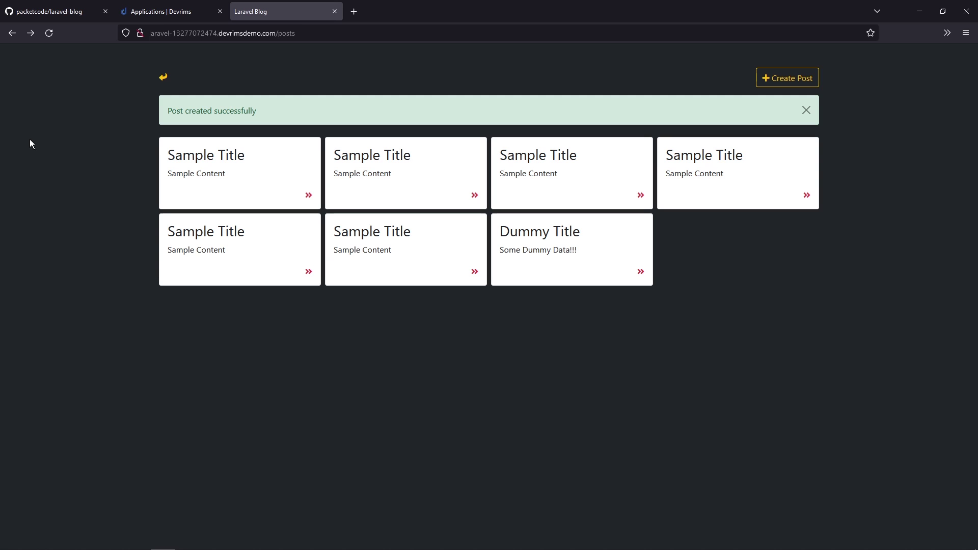
pyautogui.click(153, 11)
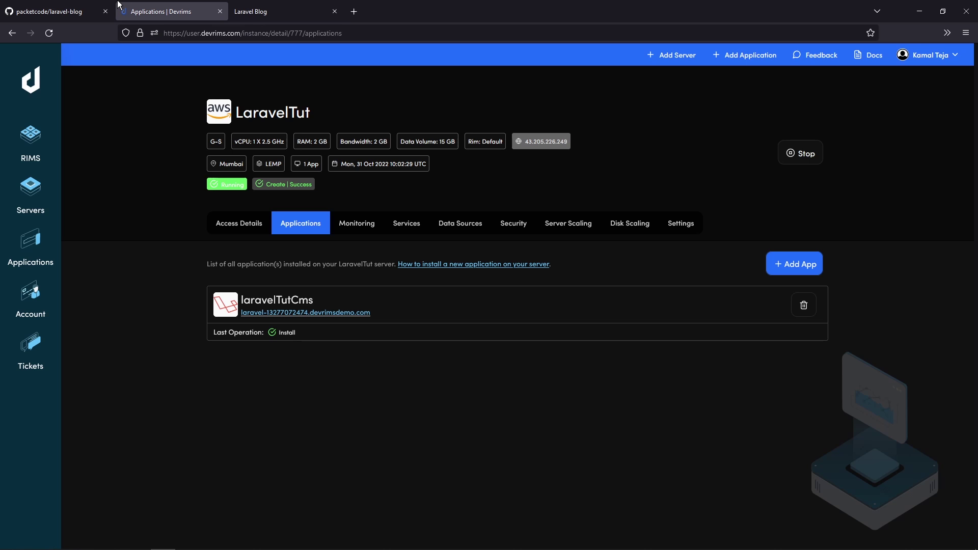
# Step: View the server's Access Details, Applications and Account pages, ending on the Your Servers list
pyautogui.click(214, 227)
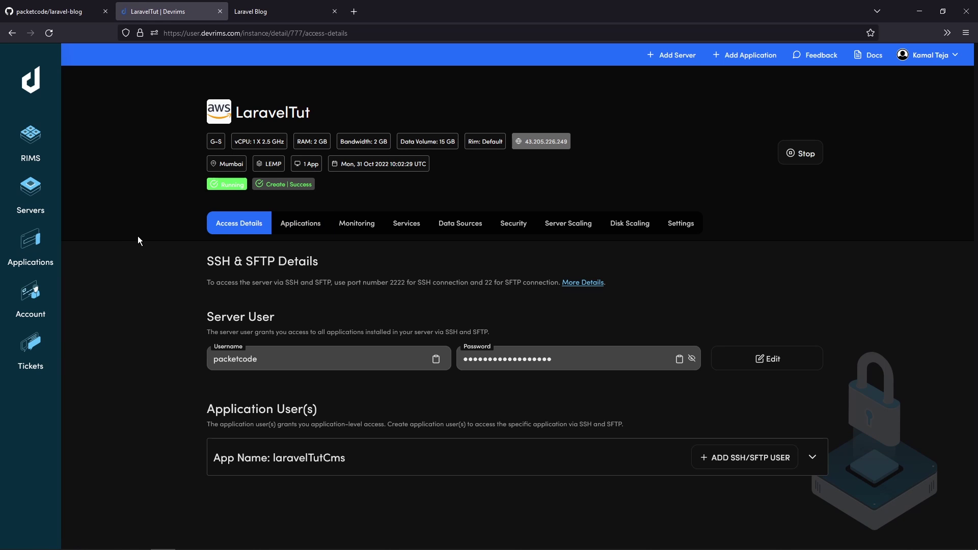
pyautogui.click(45, 250)
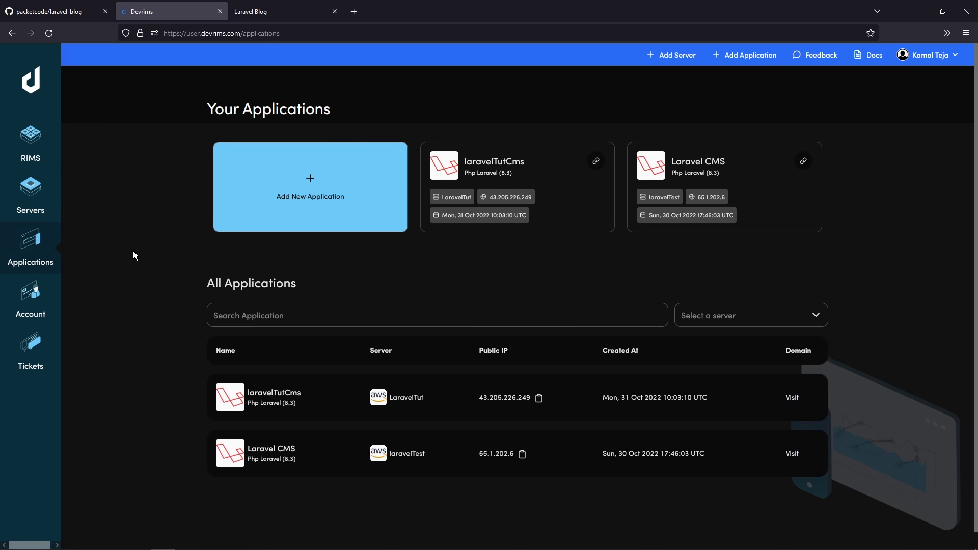
pyautogui.click(36, 294)
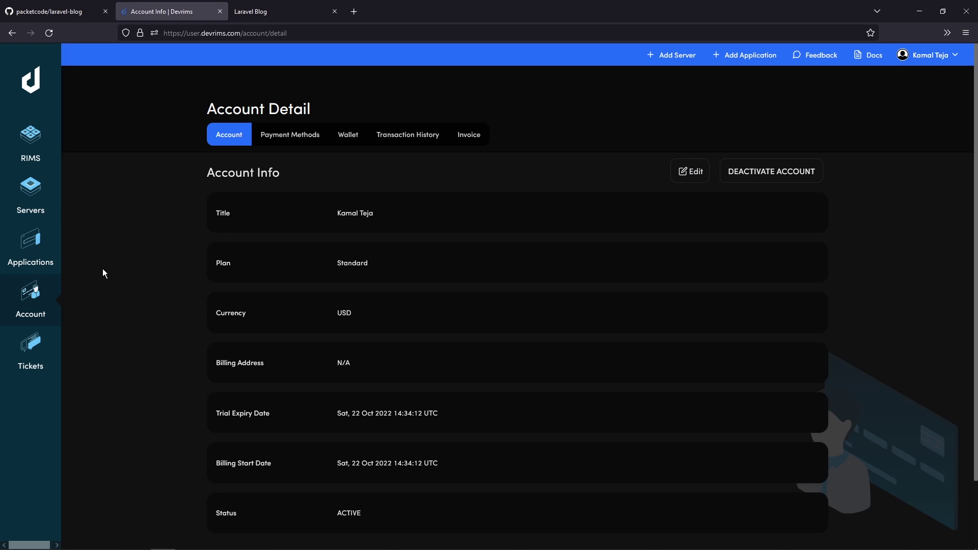
pyautogui.click(48, 201)
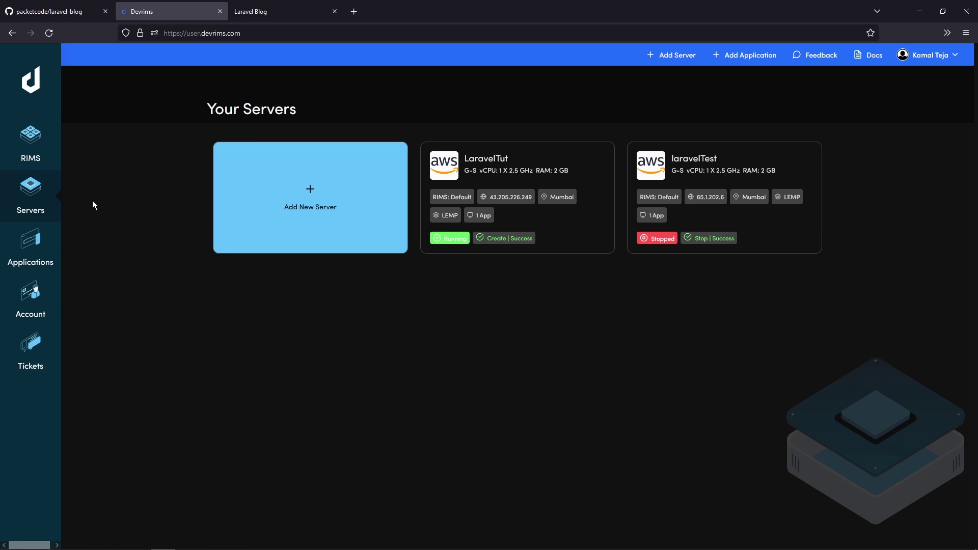